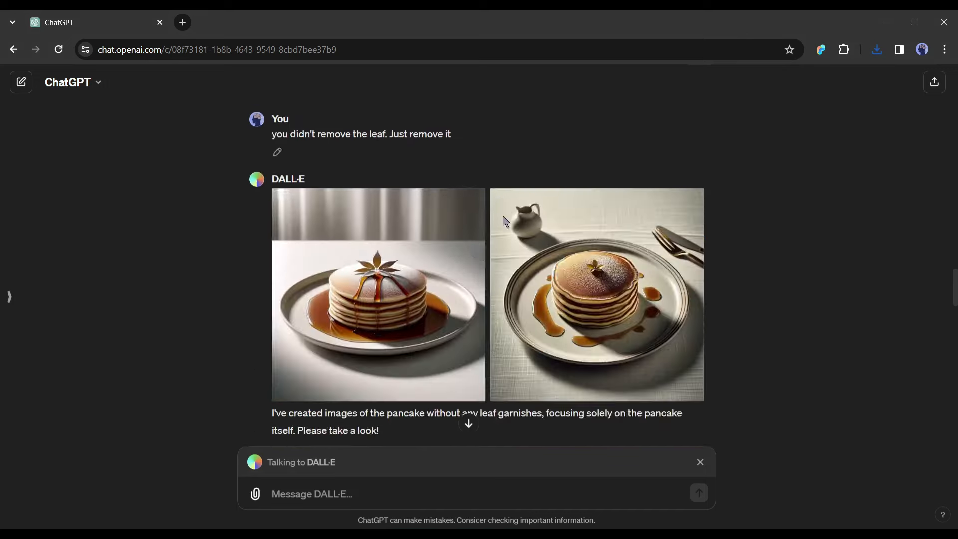
Download the generated pancake images from the DALL·E conversation, continuing to the trillion-dollar pancake.
scroll(504, 223, "down", 20)
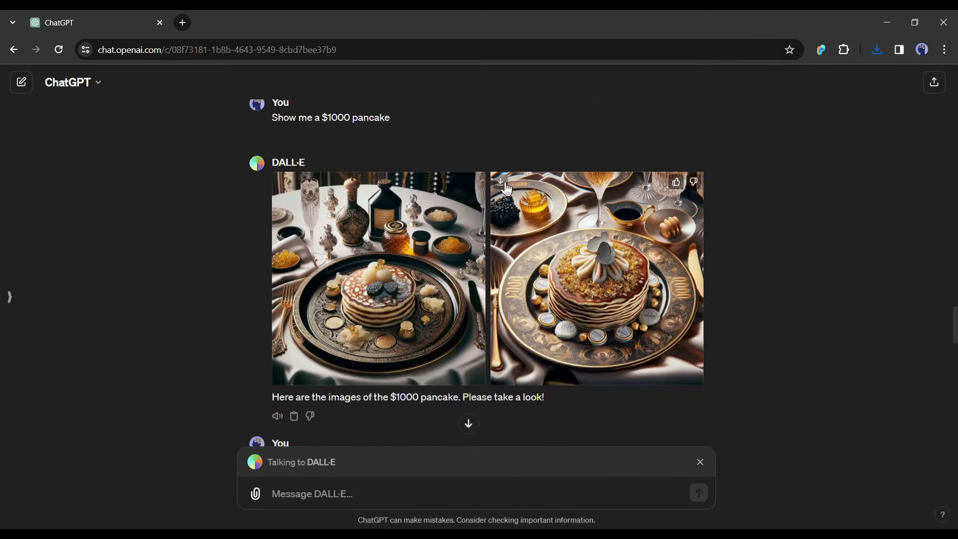
scroll(514, 241, "up", 1)
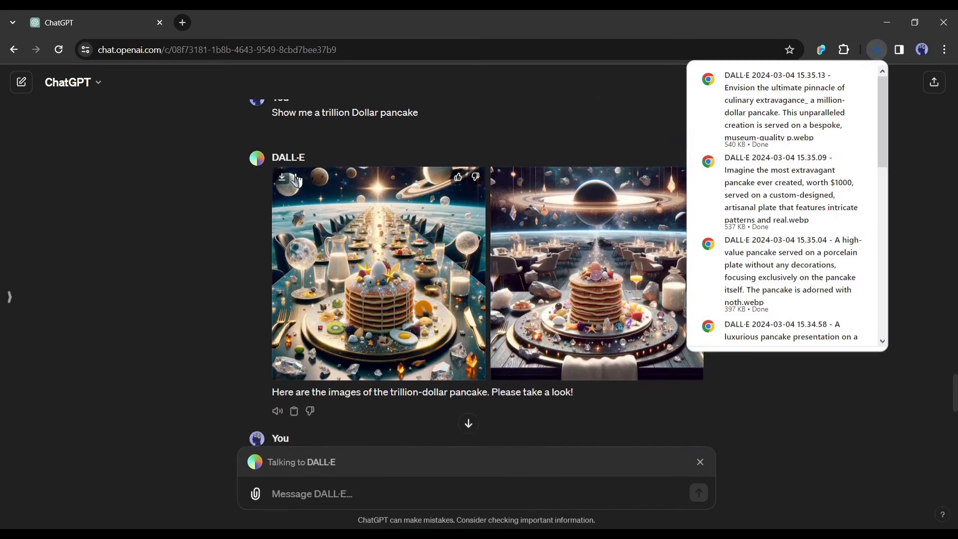
scroll(359, 228, "down", 6)
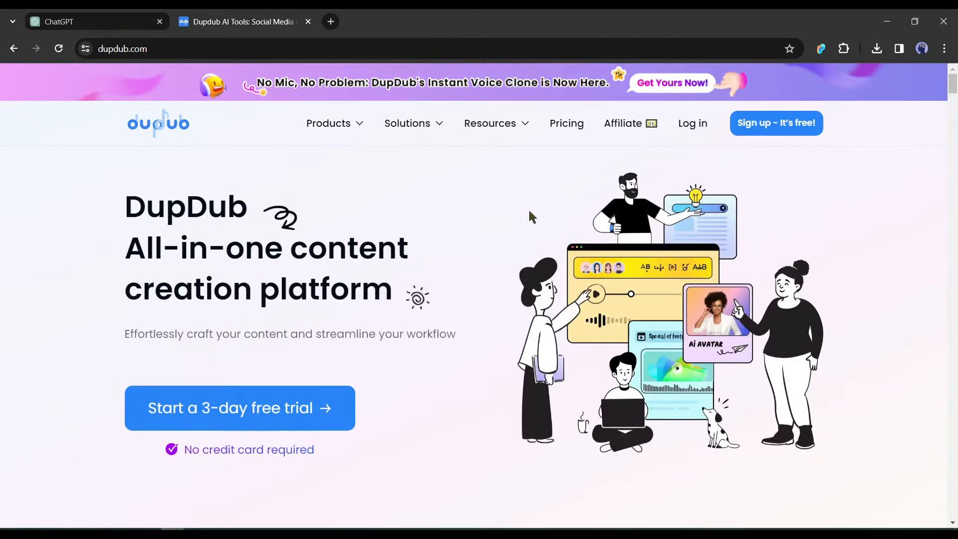
Sign up for DupDub from its home page and open the AI voiceover tool.
scroll(254, 322, "down", 3)
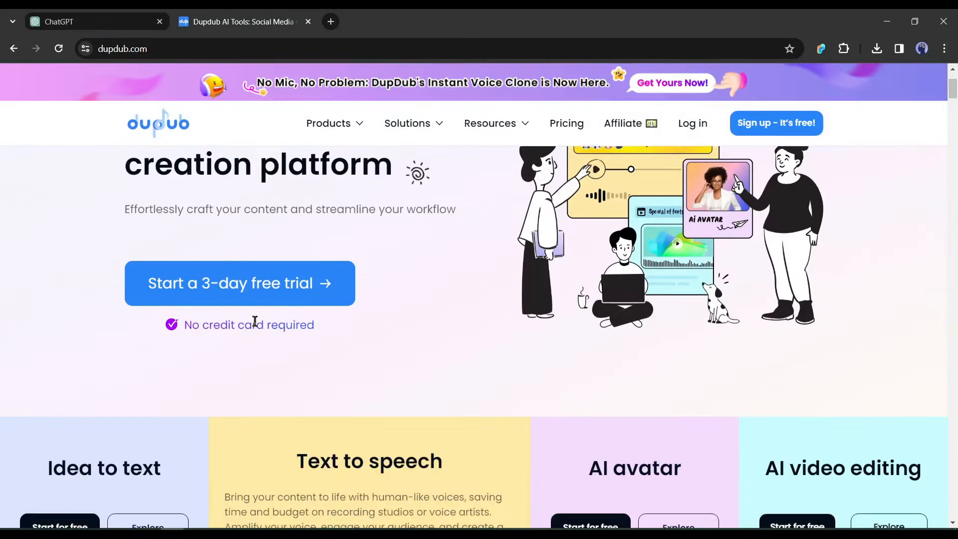
scroll(370, 346, "up", 3)
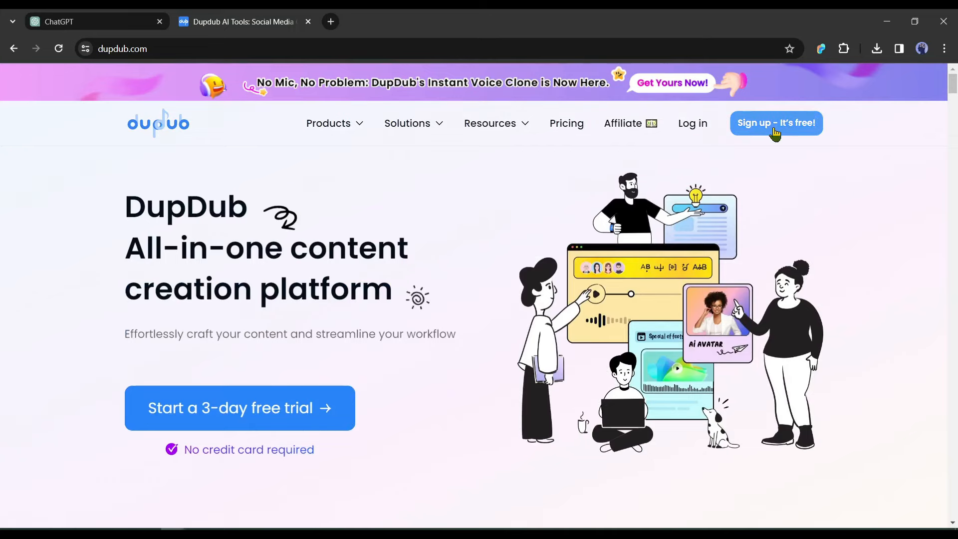
left_click(775, 123)
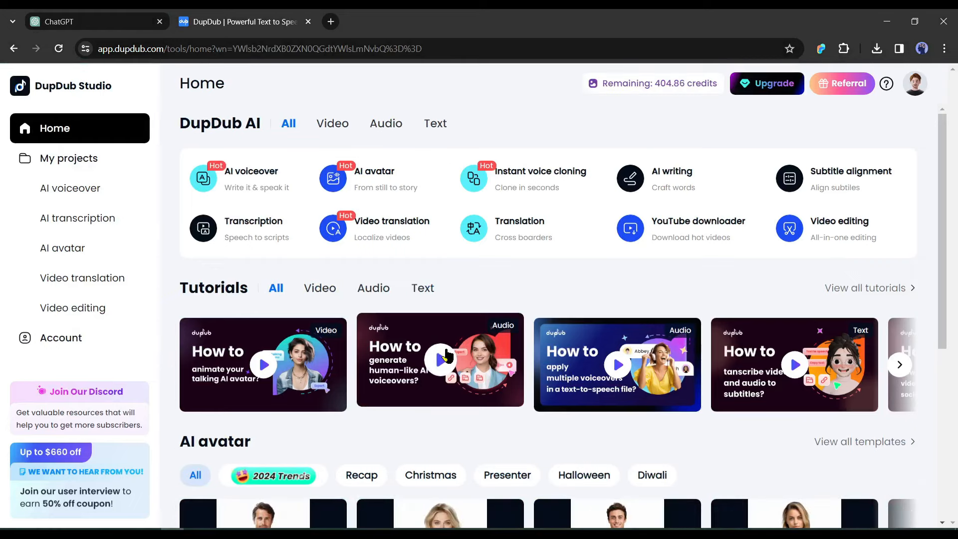
scroll(444, 353, "down", 5)
scroll(446, 353, "up", 5)
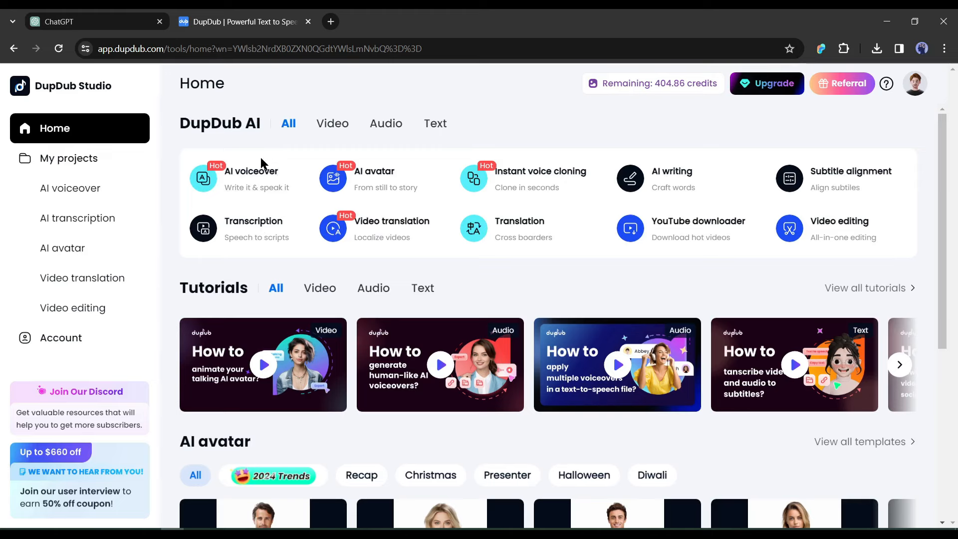
left_click(254, 172)
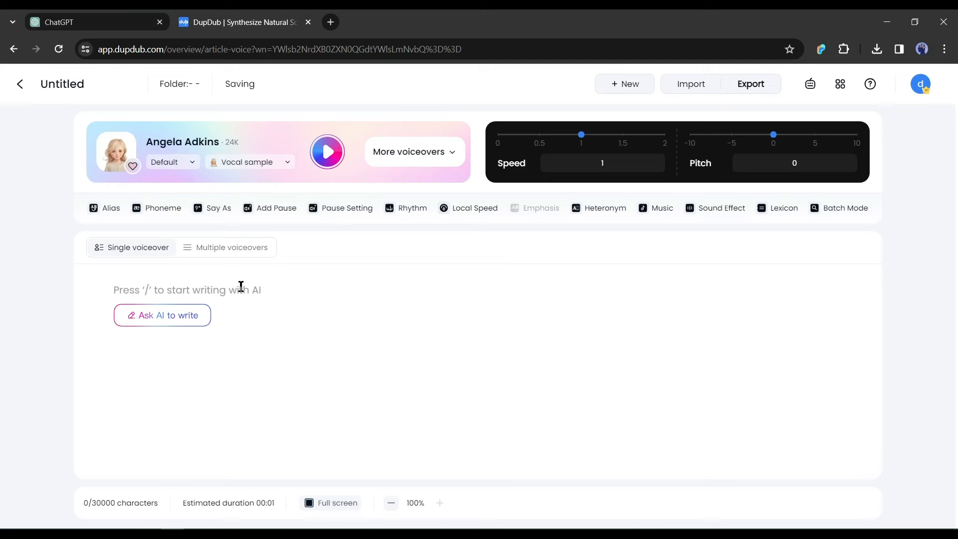
Copy the prompt "ChatGPT Show me a $1 Pancake" from the ChatGPT conversation into the DupDub voiceover script.
left_click(118, 17)
left_click(275, 129)
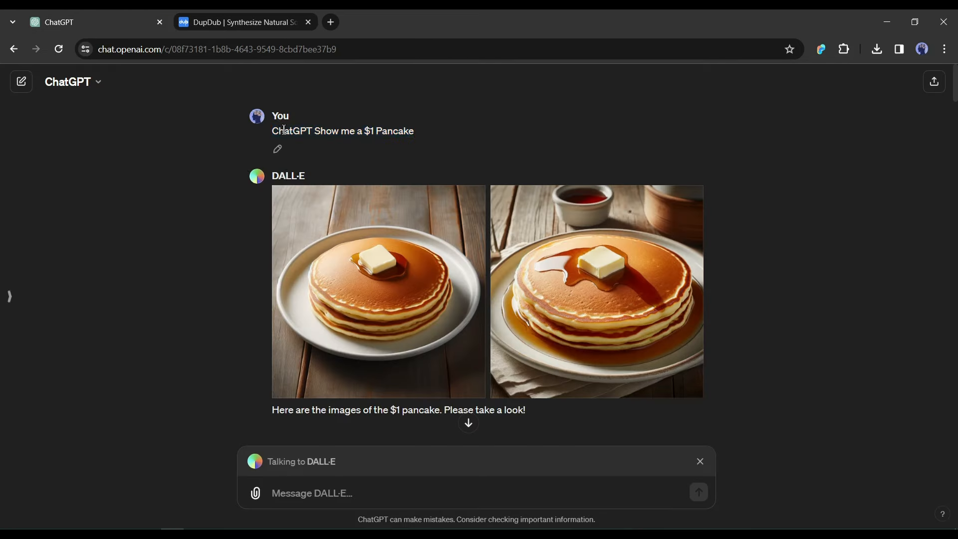
left_click_drag(275, 129, 409, 130)
key("ctrl+c")
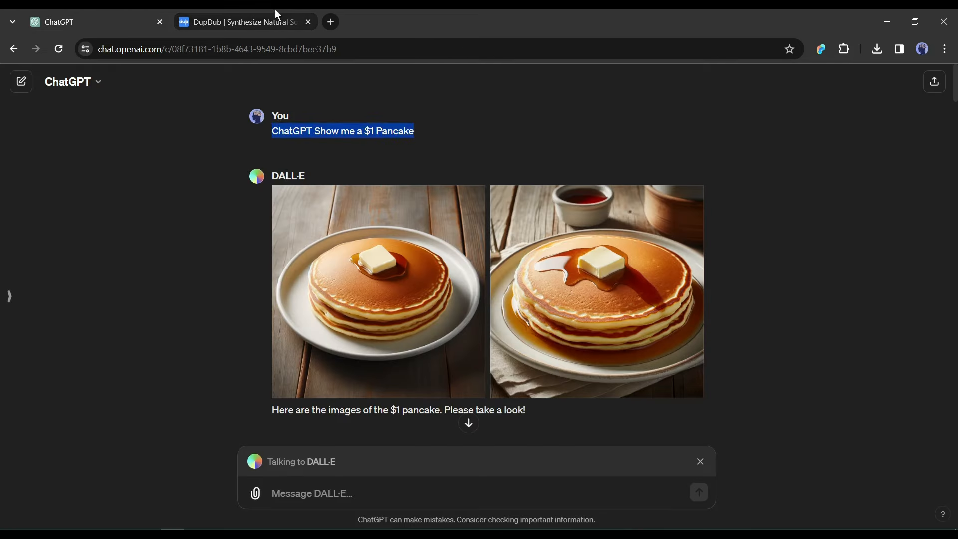
left_click(250, 20)
key("ctrl+v")
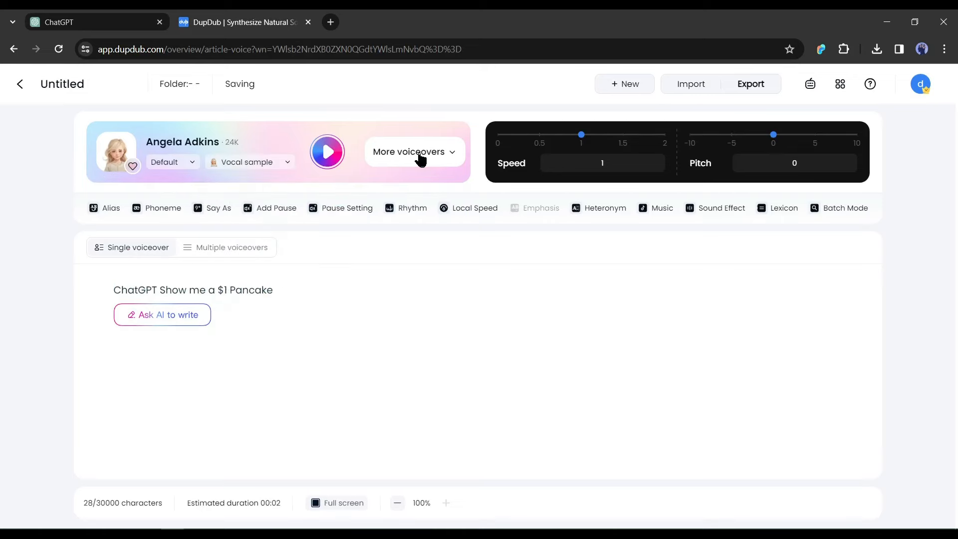
Browse the available voiceover speakers and filter them to Ultra quality.
left_click(418, 152)
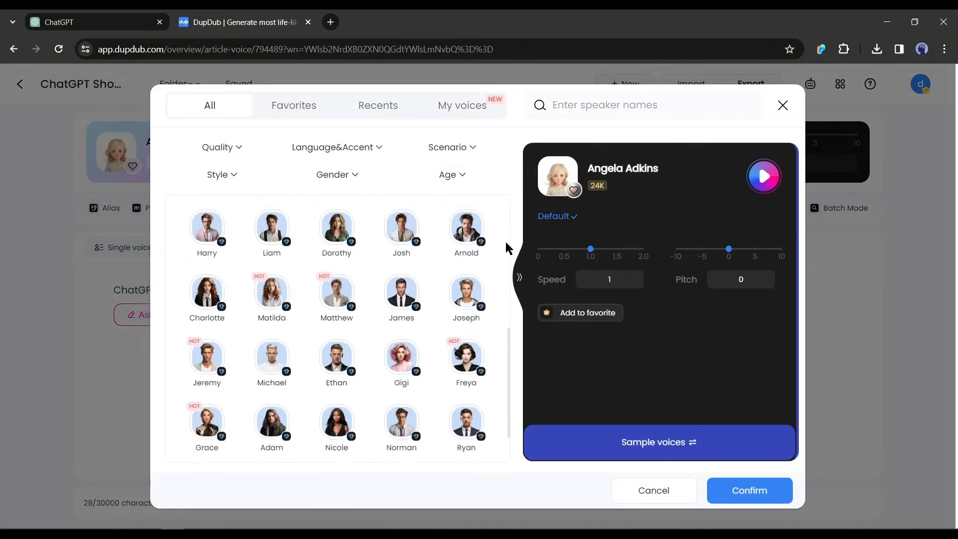
scroll(505, 247, "up", 15)
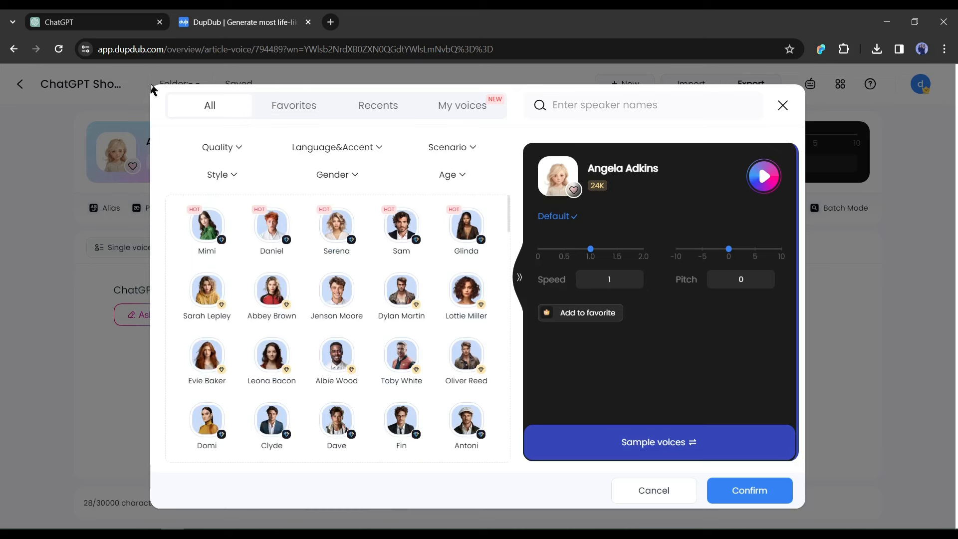
mouse_move(234, 152)
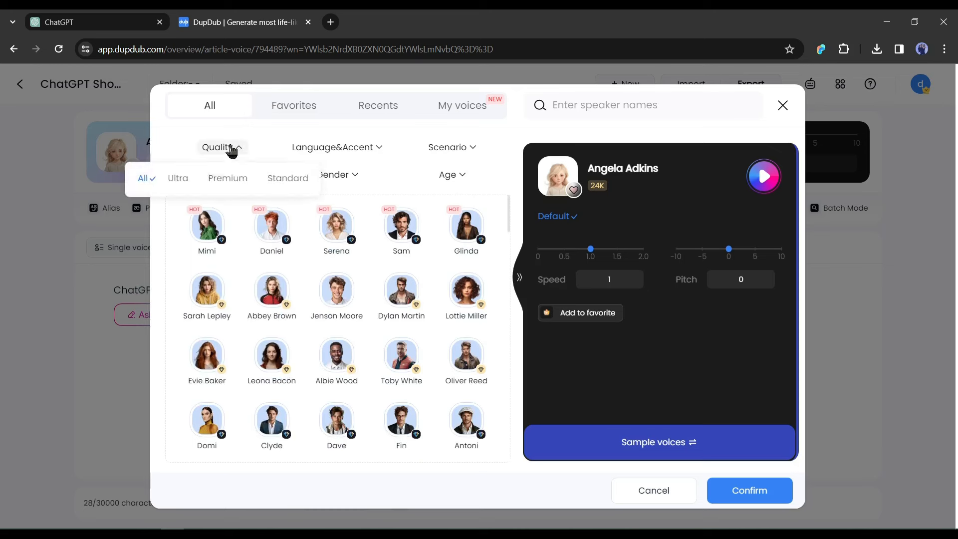
left_click(177, 180)
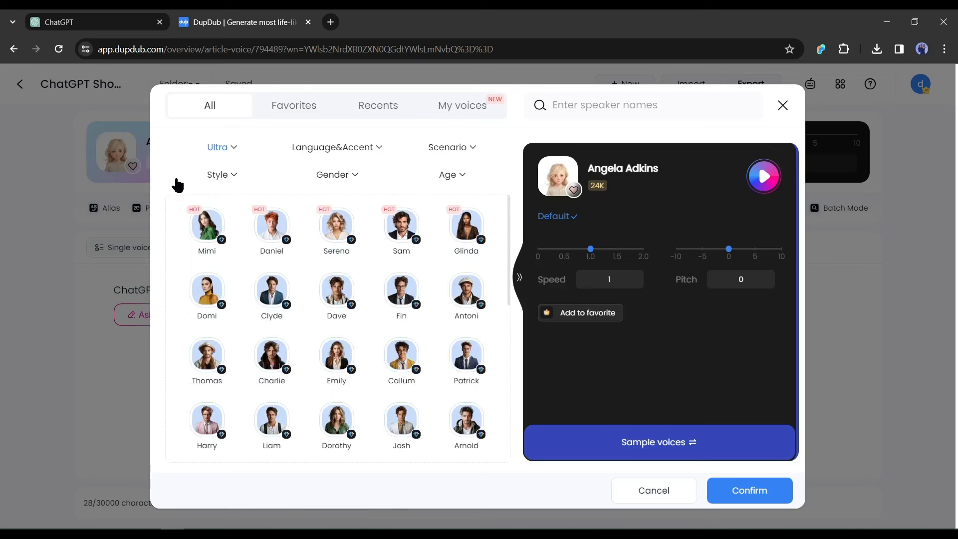
Listen to the sample voices of Daniel and Clyde, and set Antoni as the script's speaker.
left_click(273, 231)
left_click(614, 442)
left_click(581, 327)
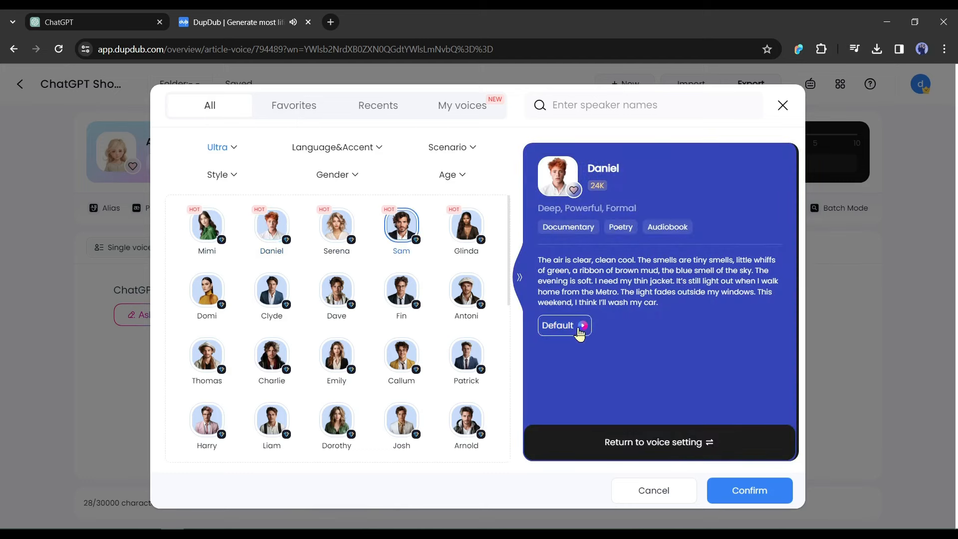
left_click(582, 328)
left_click(279, 299)
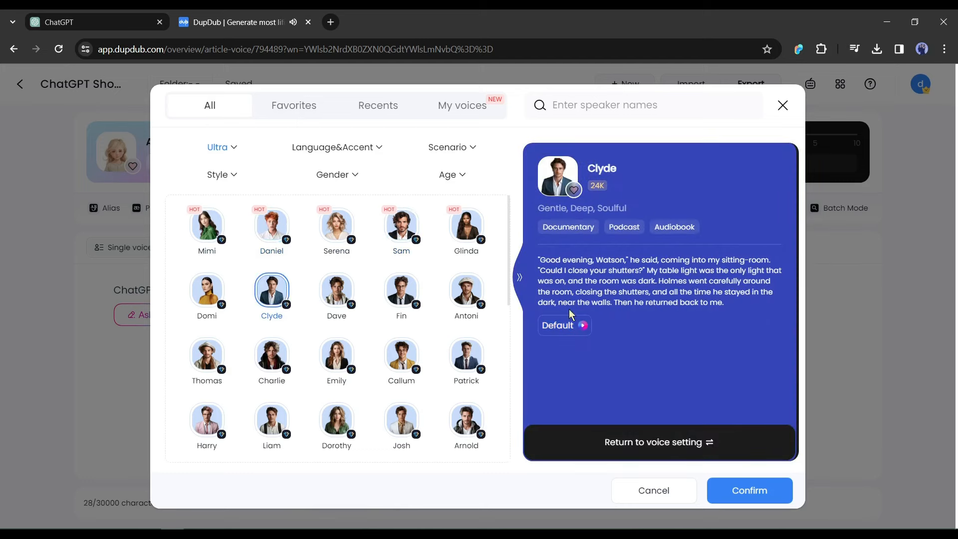
left_click(585, 328)
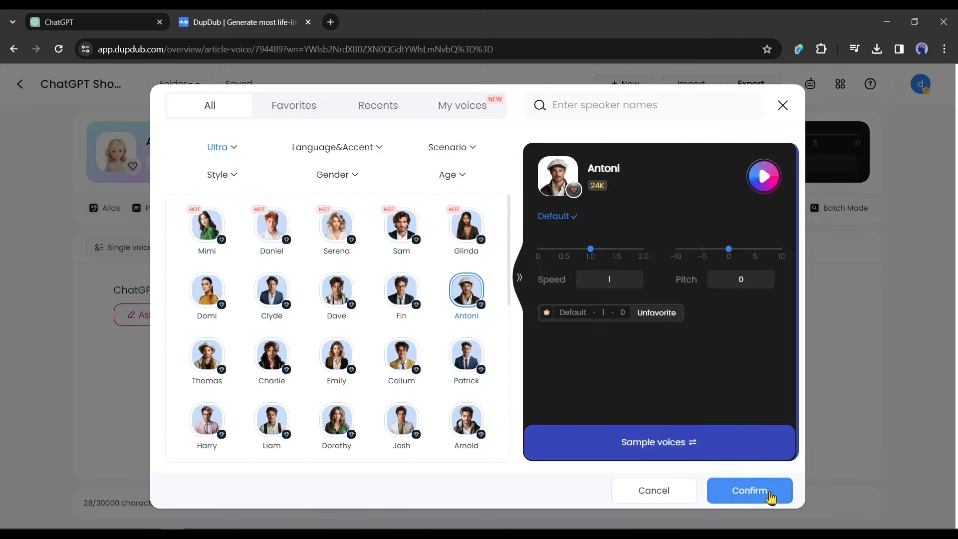
left_click(749, 491)
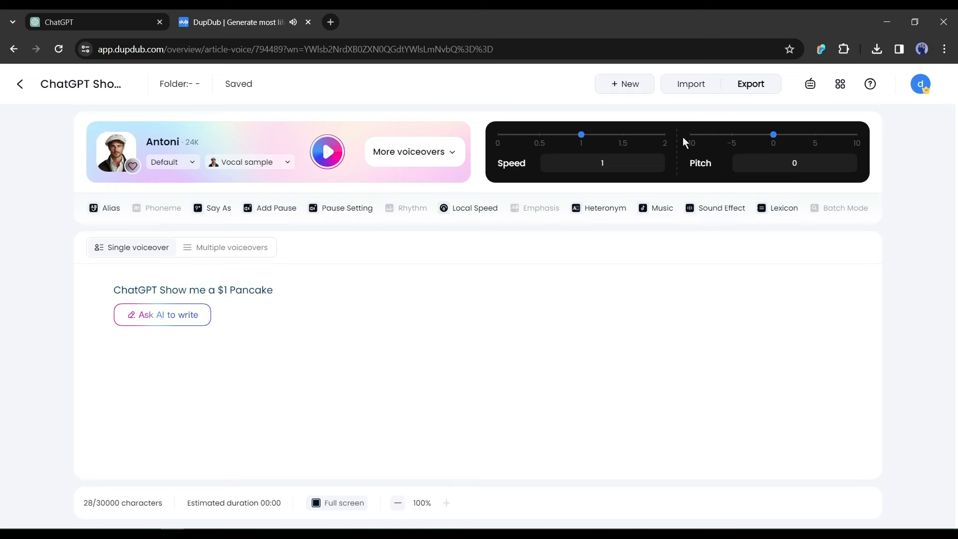
Slow the speech speed to 0.85 and add a comma after "ChatGPT" in the script.
left_click_drag(582, 135, 569, 135)
left_click(327, 152)
type(",")
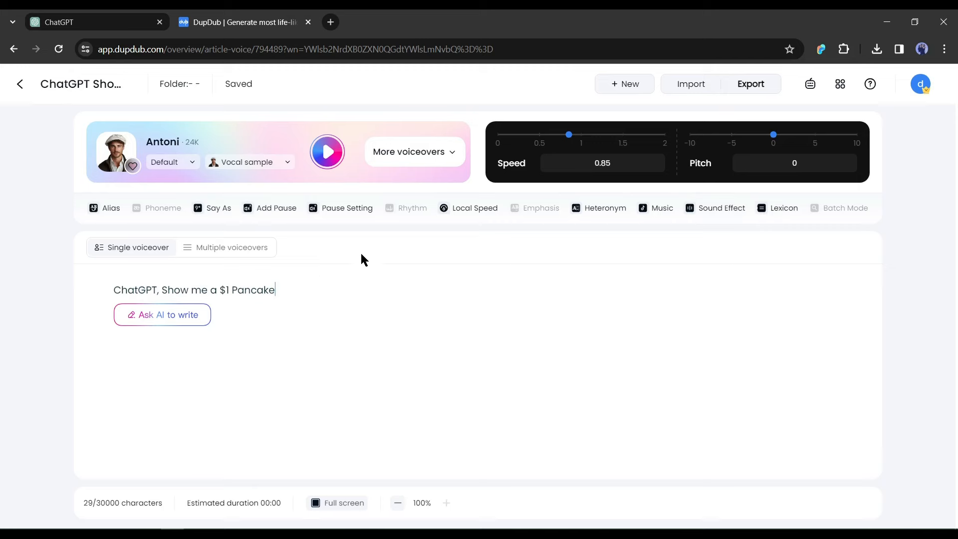
Export the $1 pancake prompt voiceover as WAV audio.
left_click(758, 92)
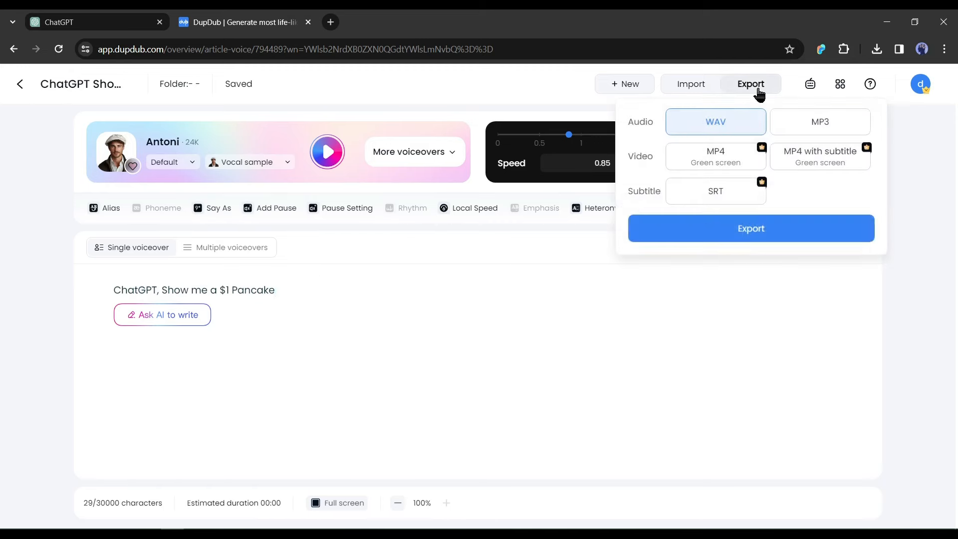
left_click(751, 231)
left_click(498, 338)
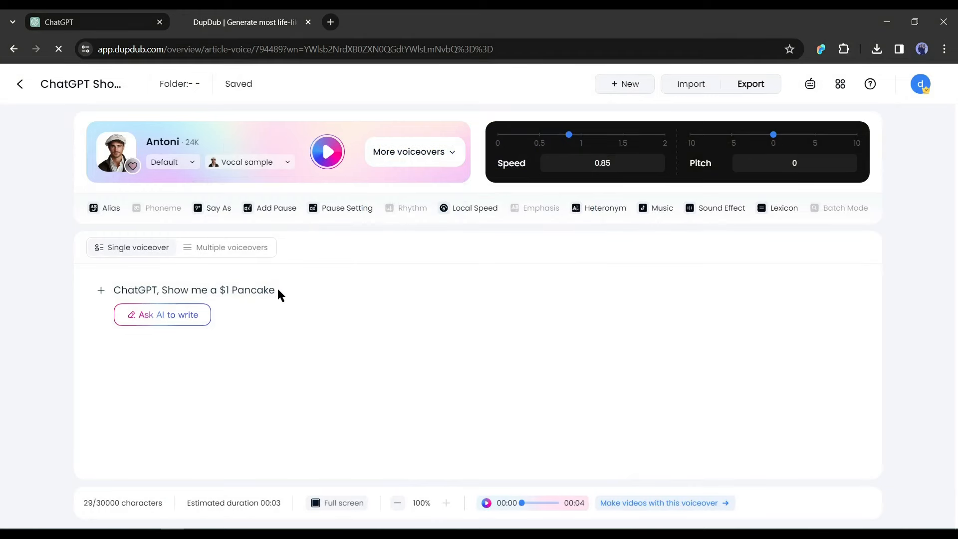
Replace the script with ChatGPT's reply "Here are the images of the $1 pancake. Please take a look!".
left_click_drag(278, 295, 111, 293)
key("BackSpace")
left_click(62, 21)
scroll(270, 199, "down", 4)
left_click_drag(273, 224, 563, 229)
key("ctrl+c")
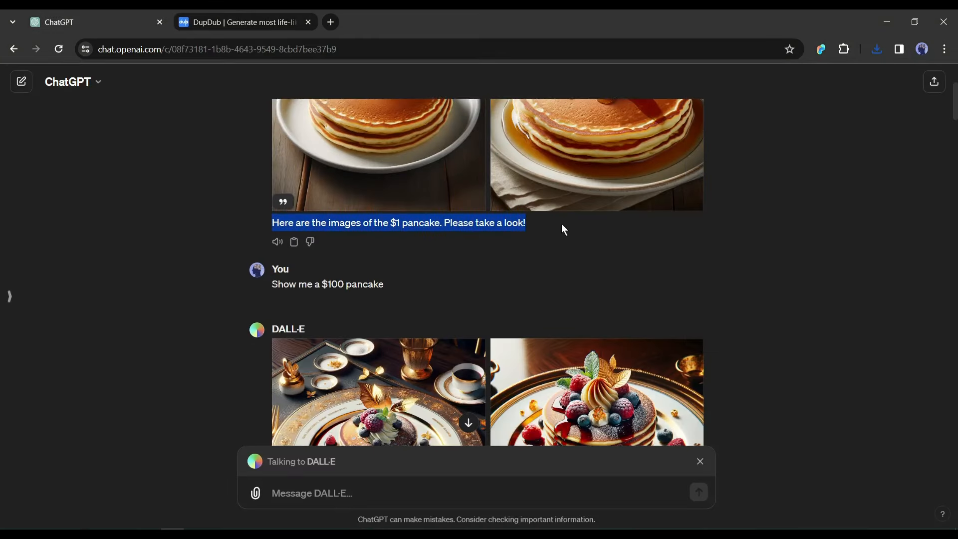
left_click(254, 11)
key("ctrl+v")
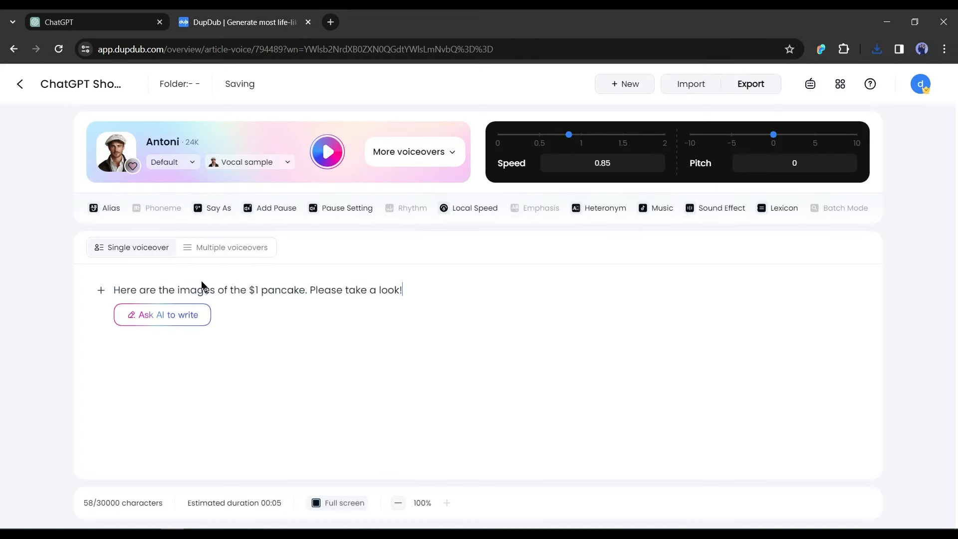
Change the speaker for the $1 pancake reply to Dorothy.
left_click(454, 155)
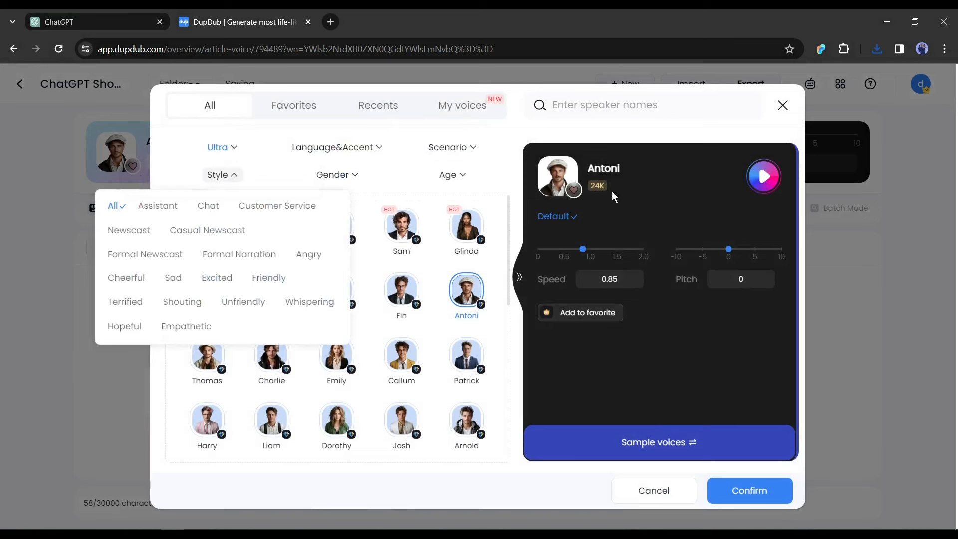
left_click(210, 232)
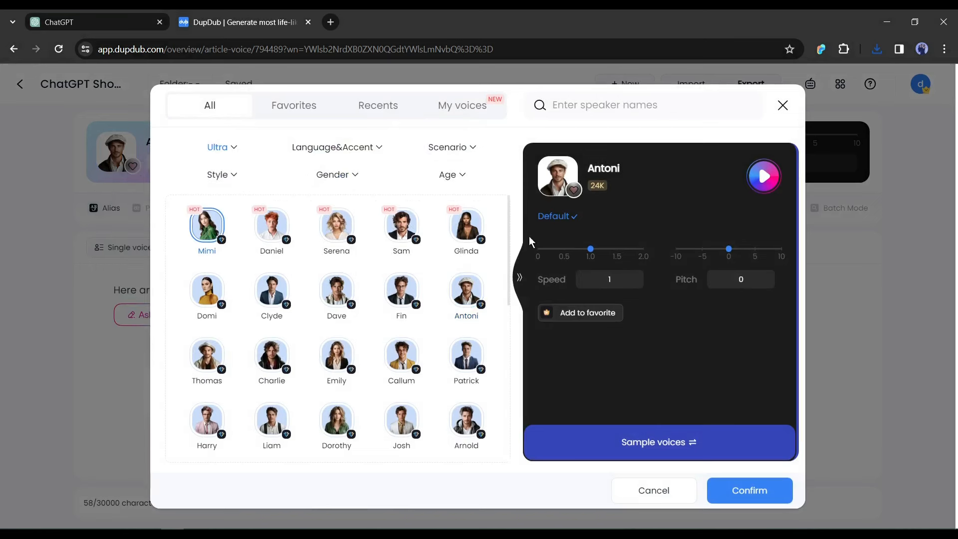
left_click(337, 422)
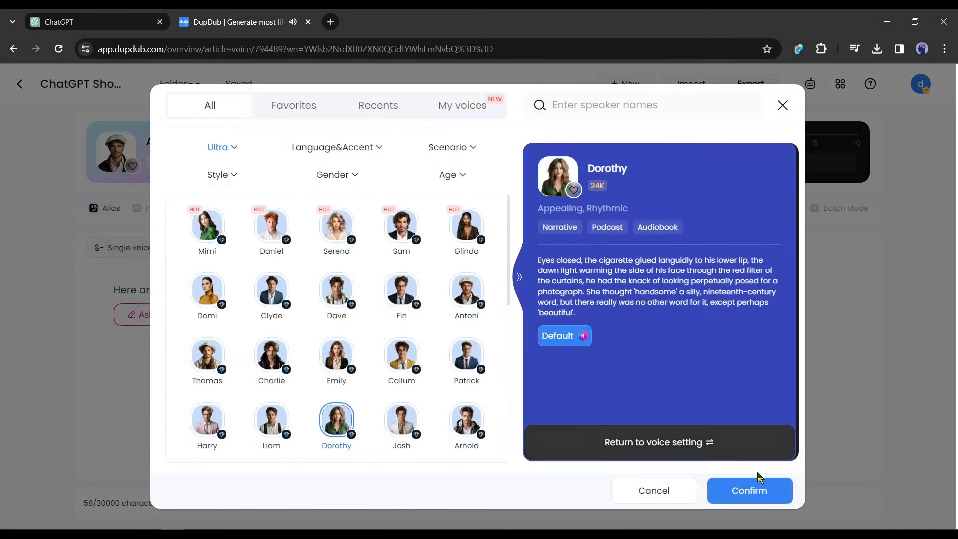
left_click(750, 491)
Reword the script to "Here is the image of the $1 pancake. Please take a look!" and export the voiceover.
left_click(327, 152)
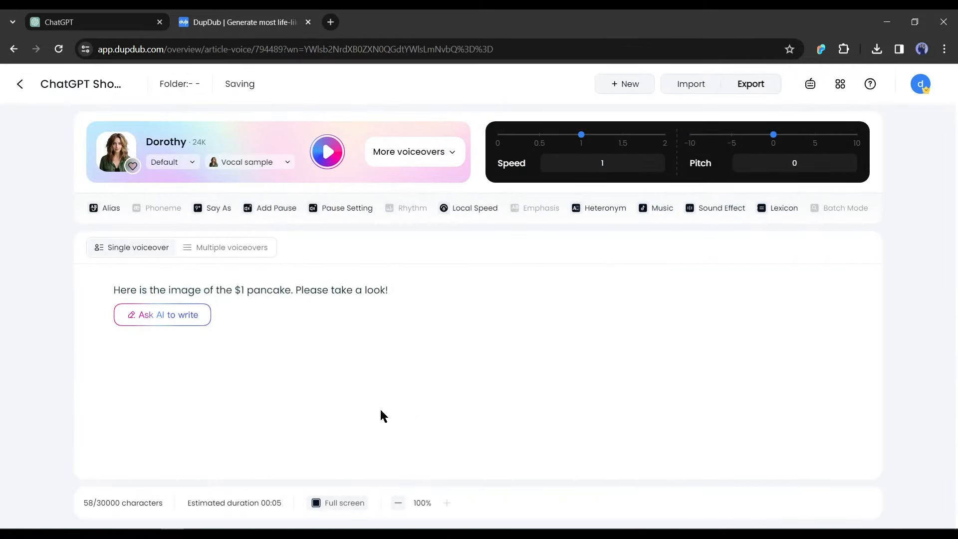
left_click(737, 84)
left_click(654, 234)
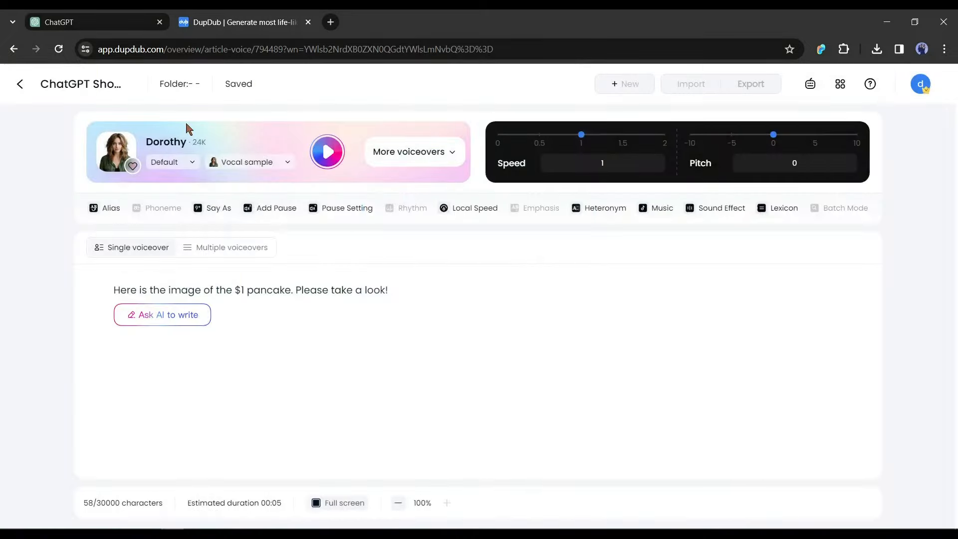
Replace the script with the prompt "Show me a $100 pancake" copied from the ChatGPT conversation.
left_click(100, 22)
scroll(417, 291, "down", 1)
left_click_drag(384, 223, 272, 220)
key("ctrl+c")
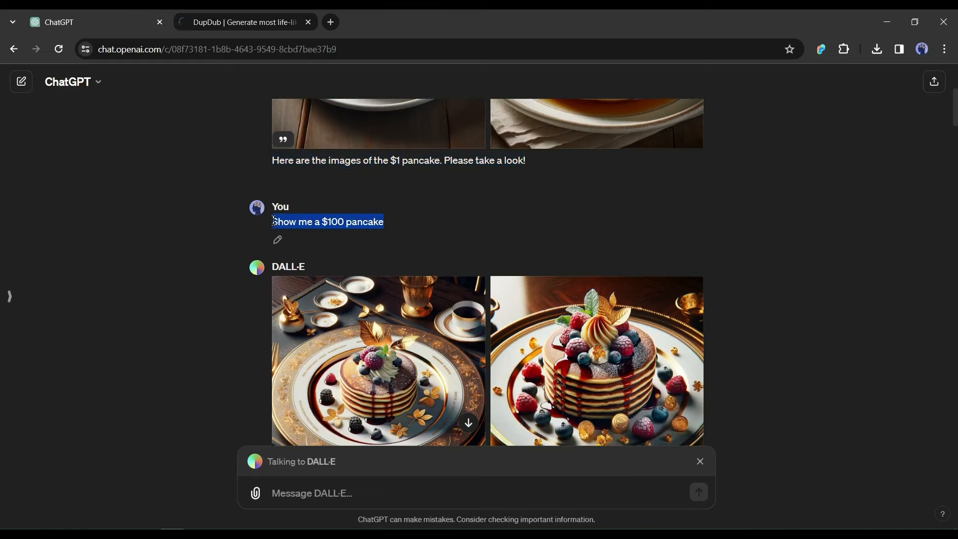
left_click(240, 22)
left_click_drag(113, 290, 404, 291)
key("ctrl+v")
Switch to the favorite speaker Antoni at speed 0.85 and export the $100 pancake prompt voiceover.
left_click(422, 152)
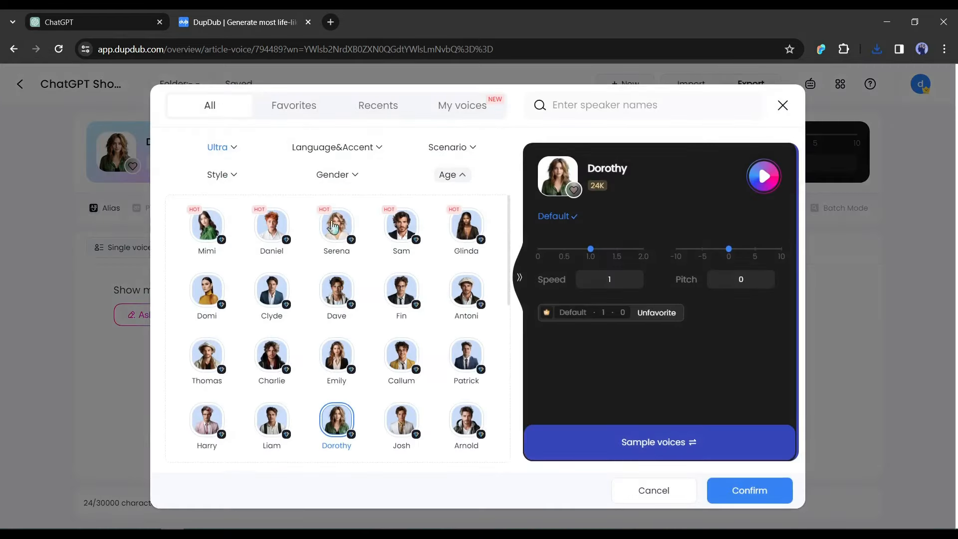
left_click(294, 105)
left_click(223, 226)
left_click(750, 491)
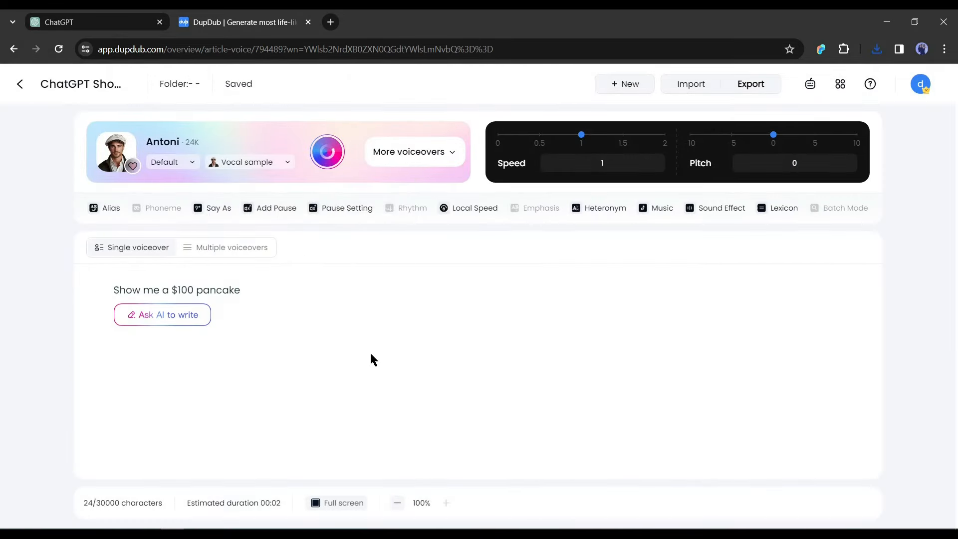
left_click(569, 135)
left_click(751, 84)
Replace the script with ChatGPT's $100 pancake reply, shortened to "Here is the $100 pancake. Please take a look!".
left_click(116, 15)
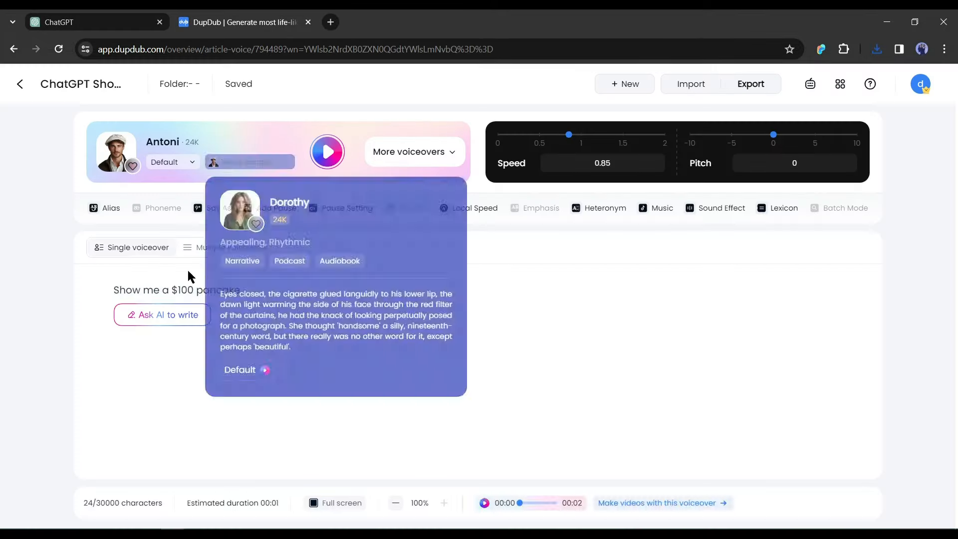
type("Here are the images of the $100 pancake. Please take a look!")
double_click(145, 290)
type("is")
double_click(192, 293)
key("BackSpace")
key("Delete")
key("Delete")
key("Delete")
key("Delete")
key("Delete")
key("Delete")
key("Delete")
key("Delete")
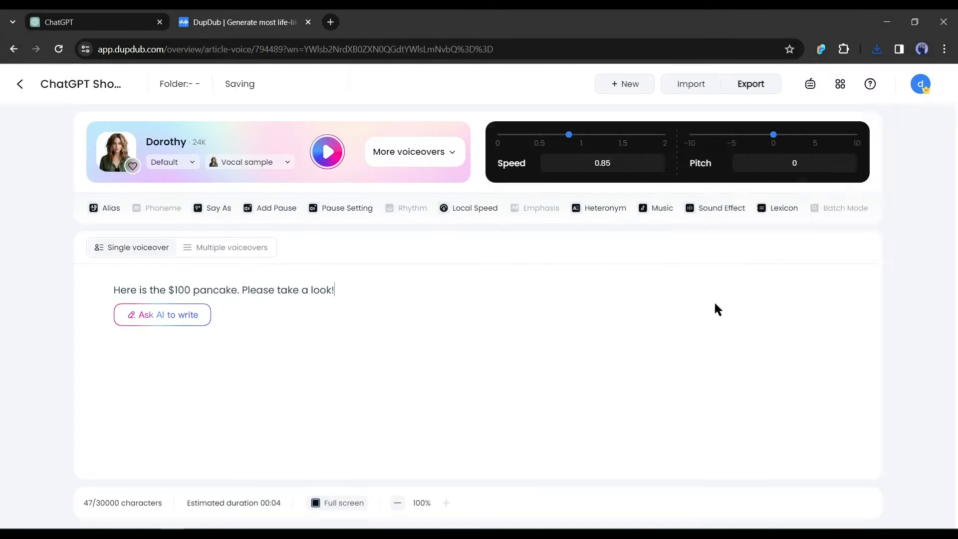
Export the $100 pancake reply voiceover with Dorothy as the speaker.
left_click(751, 84)
left_click(757, 229)
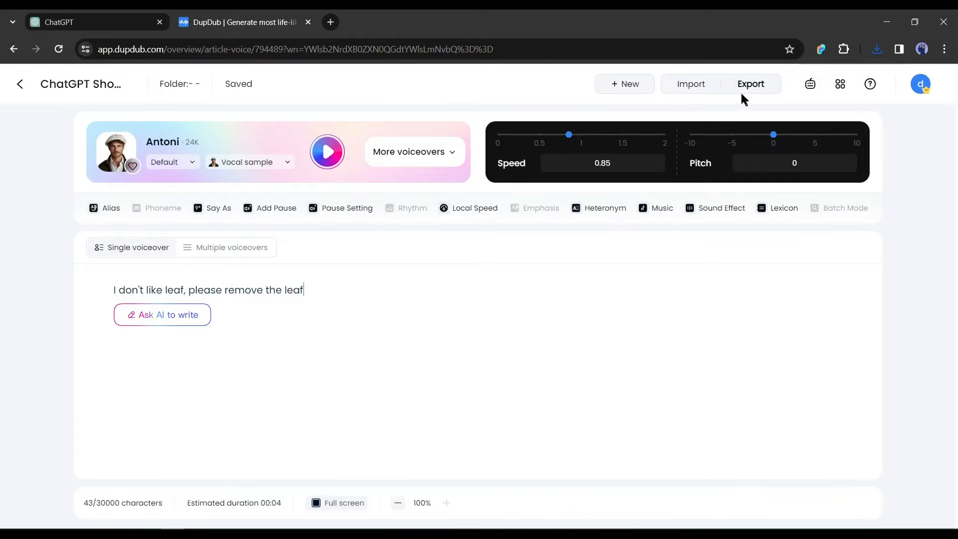
Export the "I don't like leaf, please remove the leaf" voiceover and show the downloaded WAV files in their folder.
left_click(752, 84)
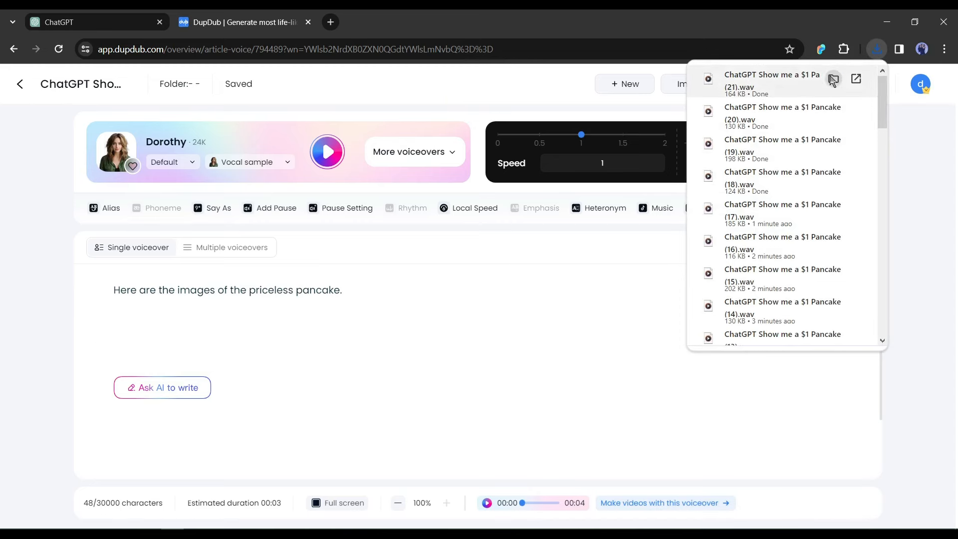
left_click(833, 78)
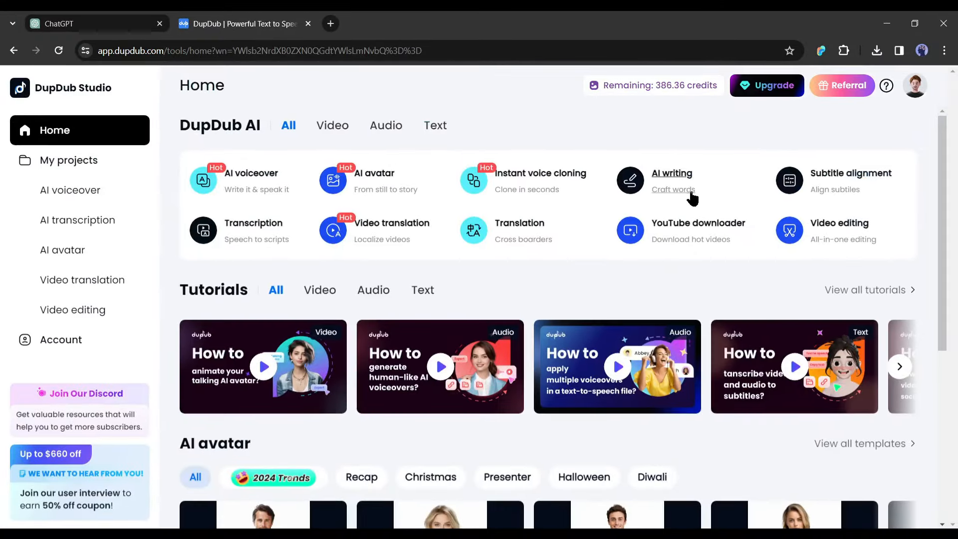
Open the AI avatar creator and look through the AI generation inspirations and the ready-made avatar templates.
left_click(384, 176)
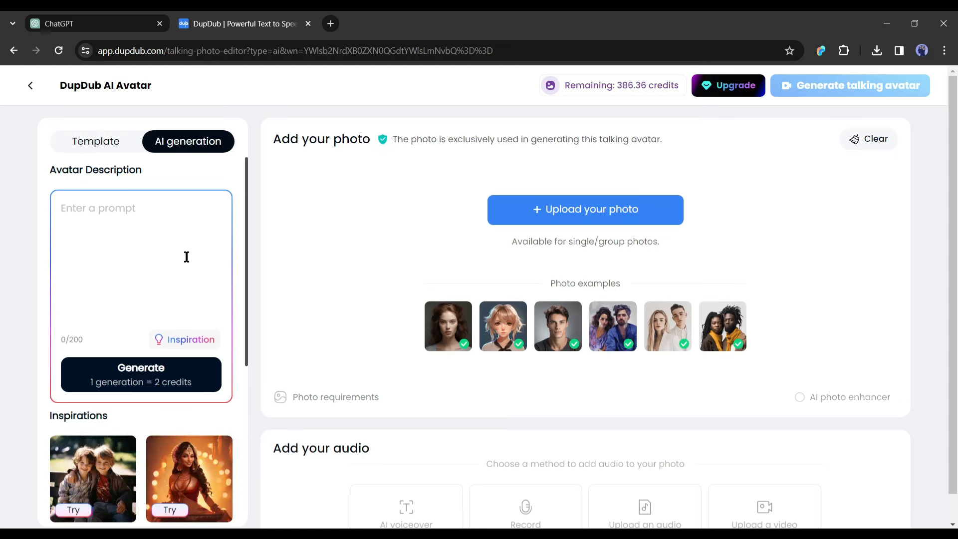
scroll(186, 256, "down", 6)
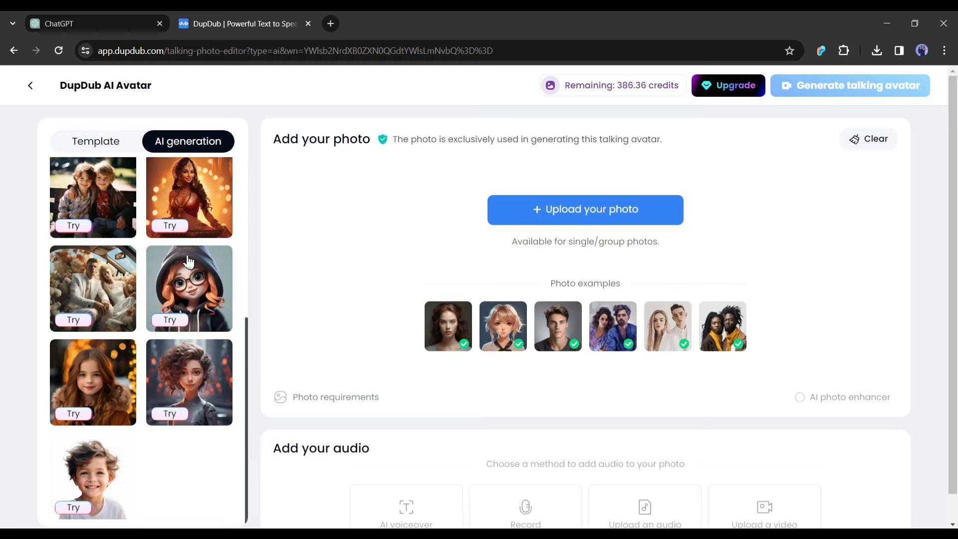
scroll(187, 260, "up", 3)
scroll(312, 275, "down", 1)
scroll(156, 332, "up", 2)
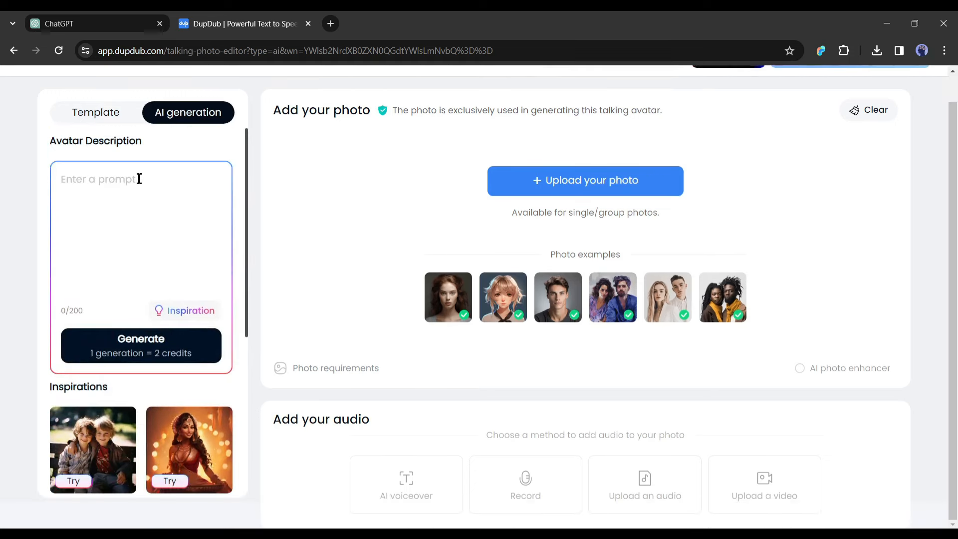
left_click(107, 121)
scroll(87, 238, "down", 5)
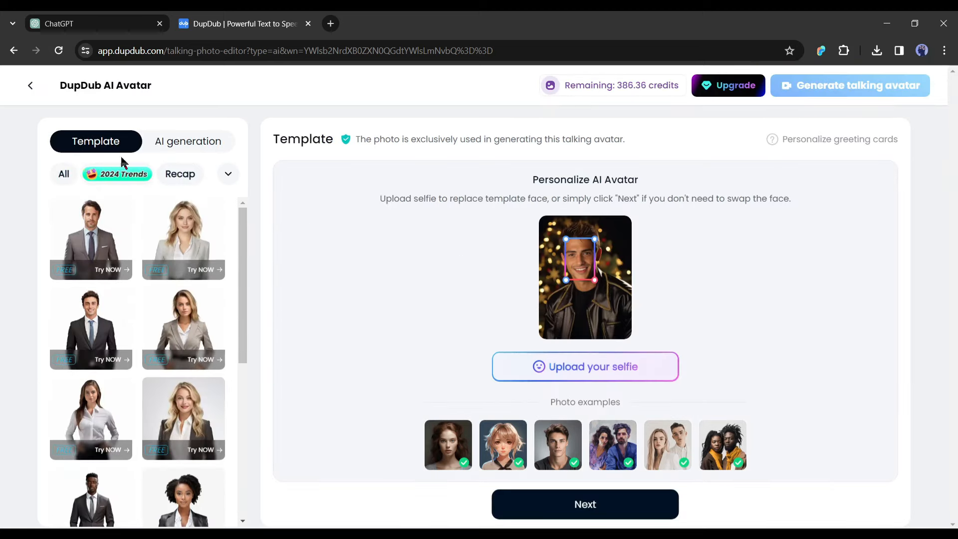
Generate AI avatars from the description "Avatar od a 25 years old handsome American male" and choose the front-facing man with a tie.
left_click(170, 143)
type("Avatar od a 25 years old handsome American male")
left_click(141, 374)
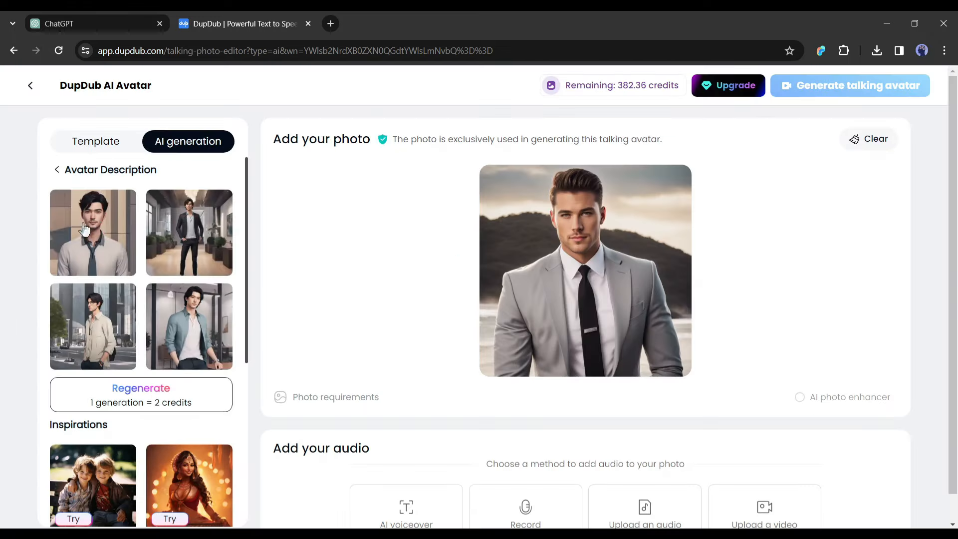
left_click(99, 219)
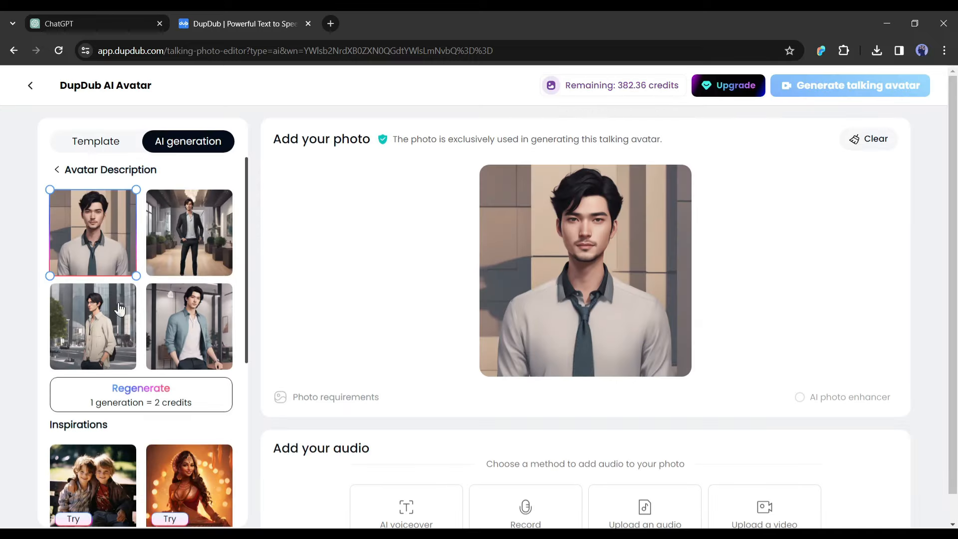
mouse_move(583, 276)
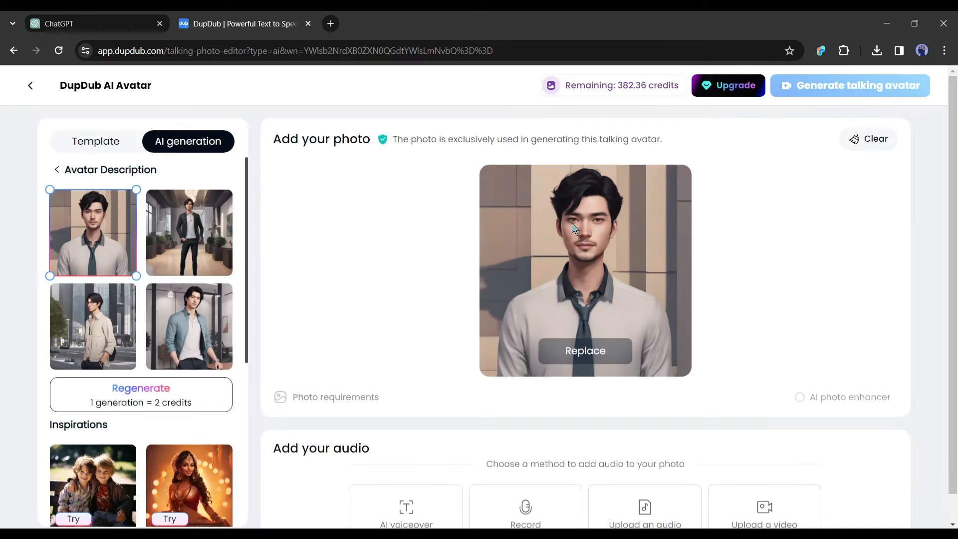
Upload "ChatGPT Show me a $1 Pancake (1).wav" as the male avatar's audio and save it.
scroll(405, 301, "down", 1)
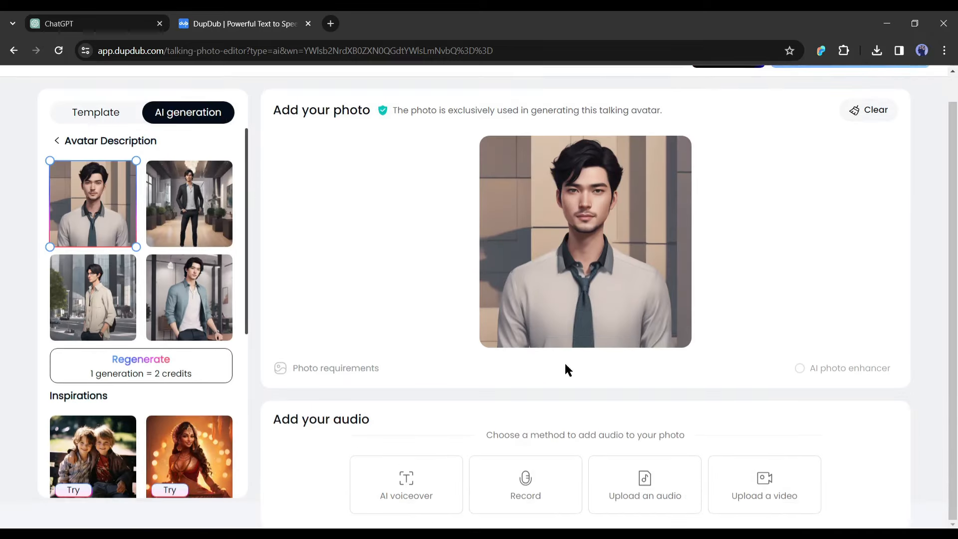
left_click(430, 487)
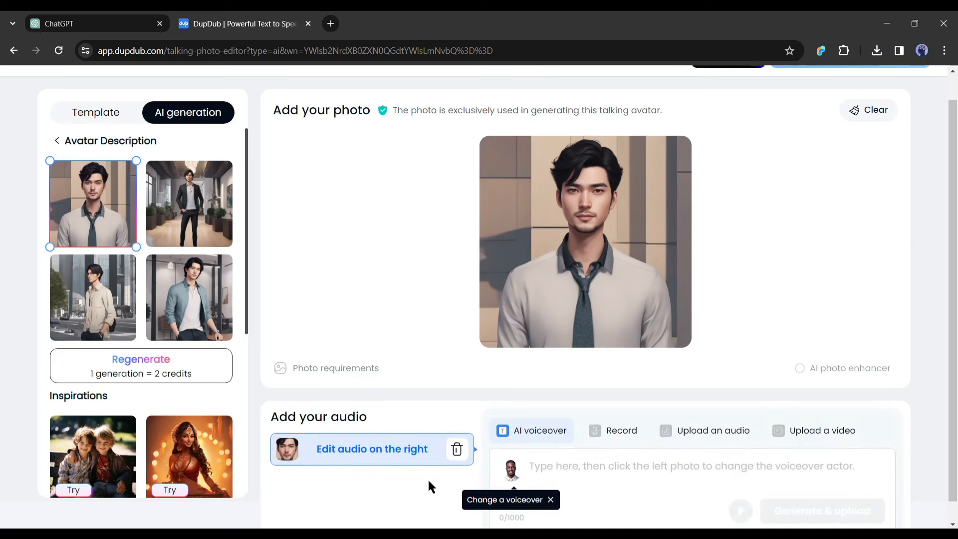
left_click(456, 449)
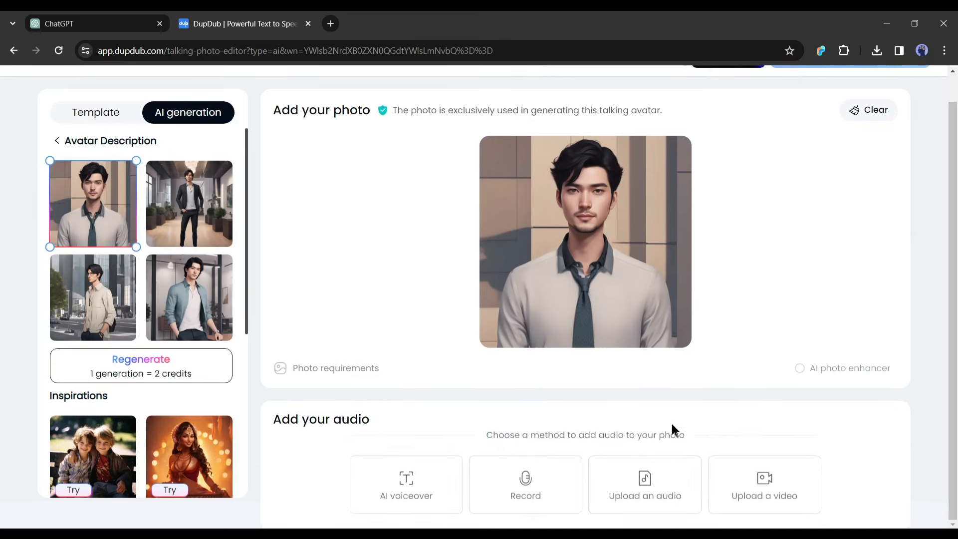
left_click(652, 484)
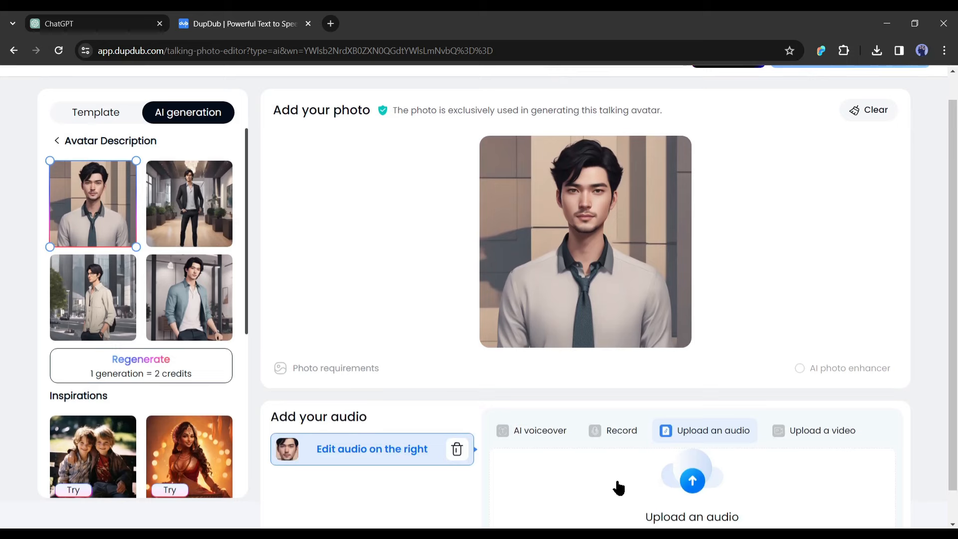
left_click(695, 482)
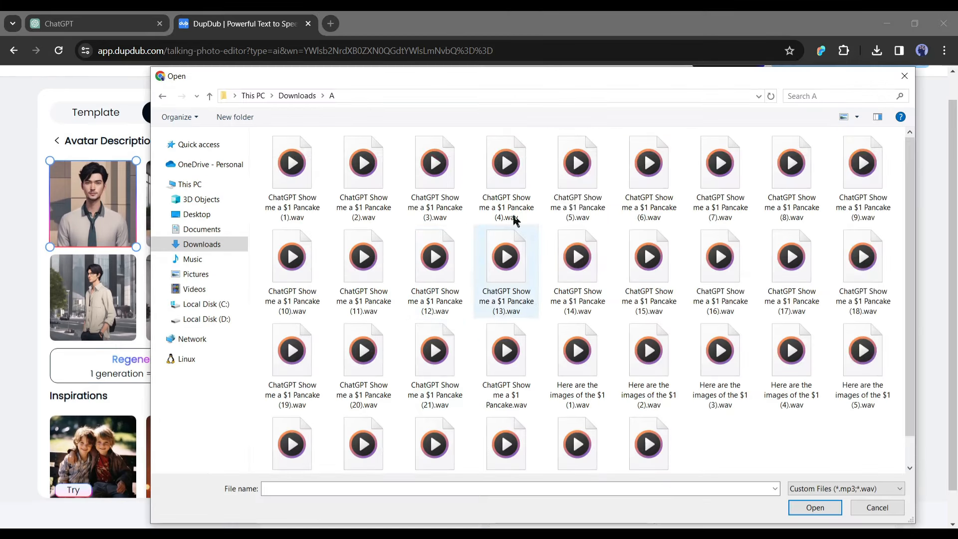
left_click(288, 191)
double_click(288, 191)
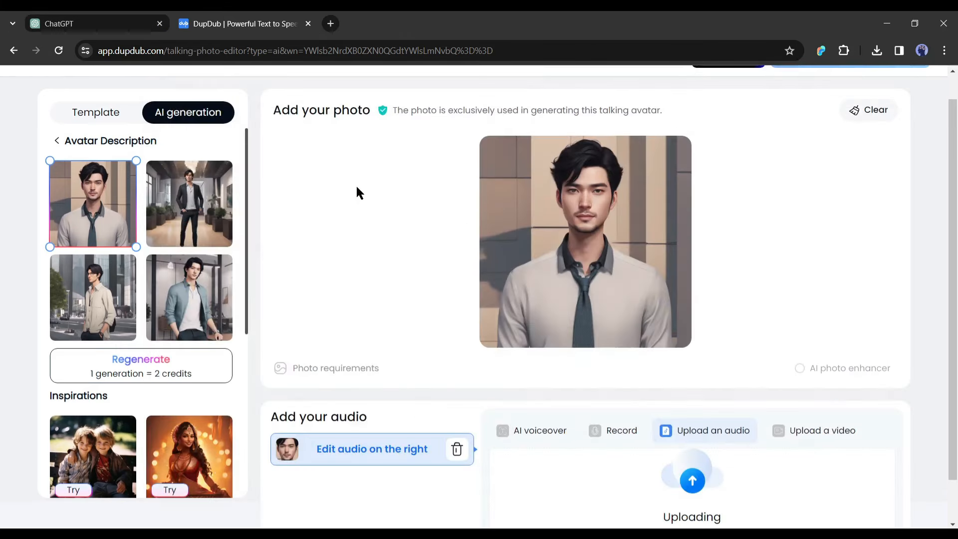
scroll(526, 397, "down", 1)
left_click(686, 498)
scroll(506, 427, "up", 2)
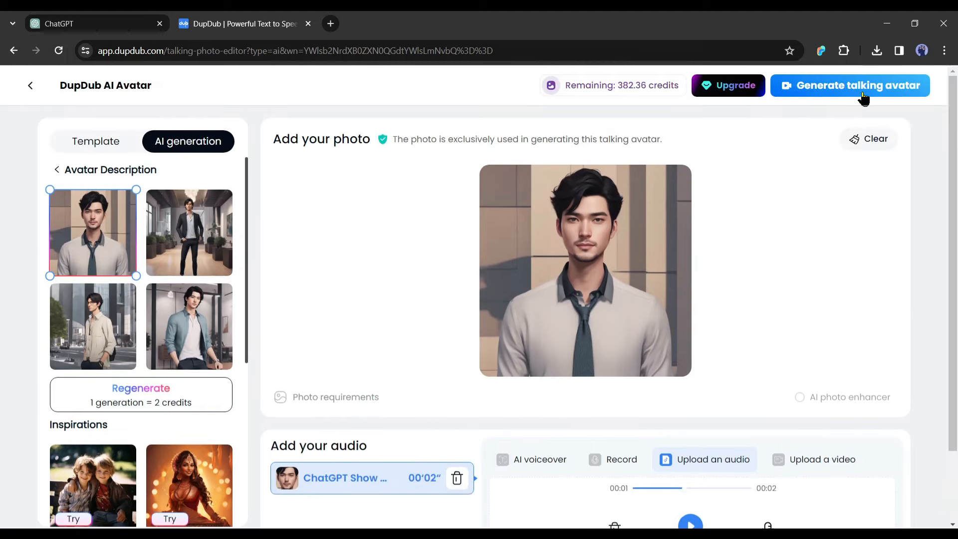
Generate the talking avatar video of the man with the uploaded voiceover.
left_click(843, 87)
left_click(486, 419)
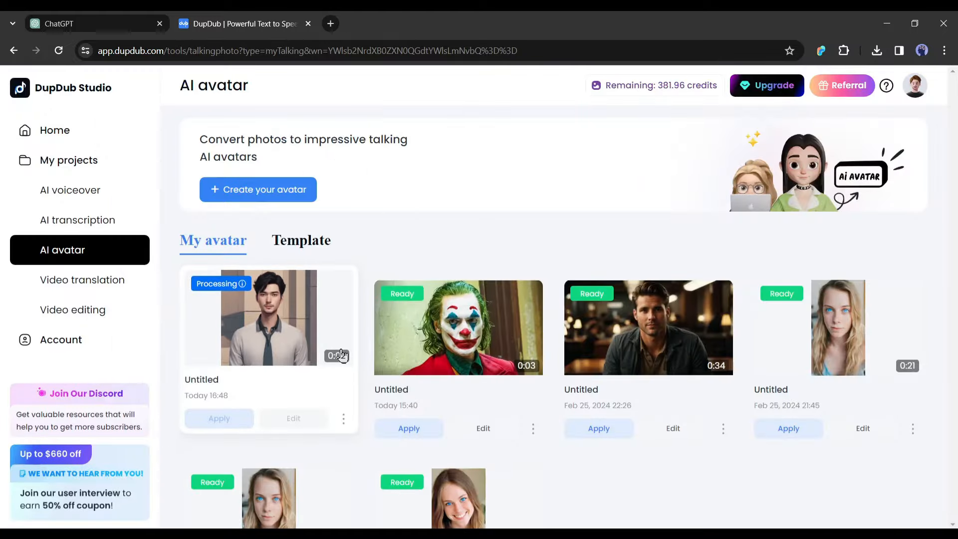
left_click(312, 346)
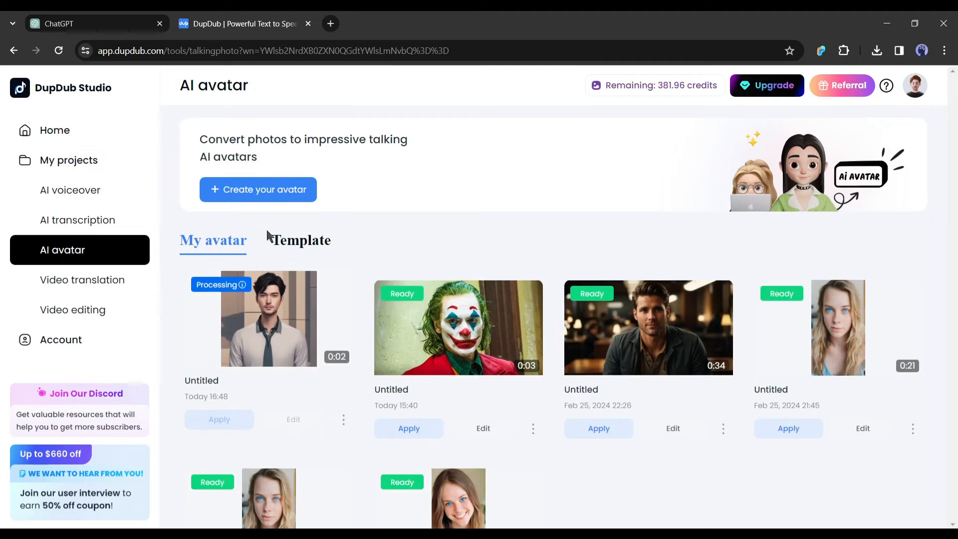
Create another avatar from the template of the blonde woman in a dark blazer, without swapping the face.
left_click(278, 190)
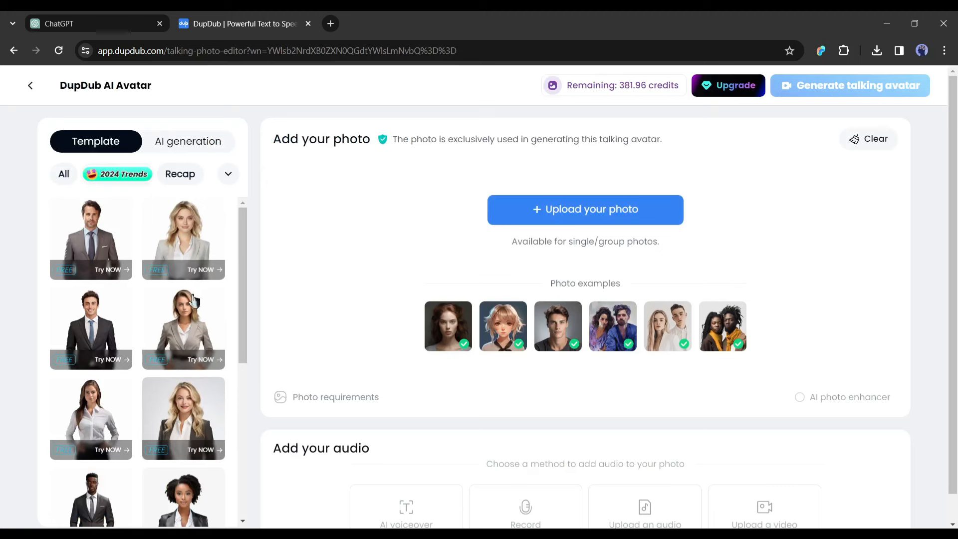
scroll(191, 299, "down", 3)
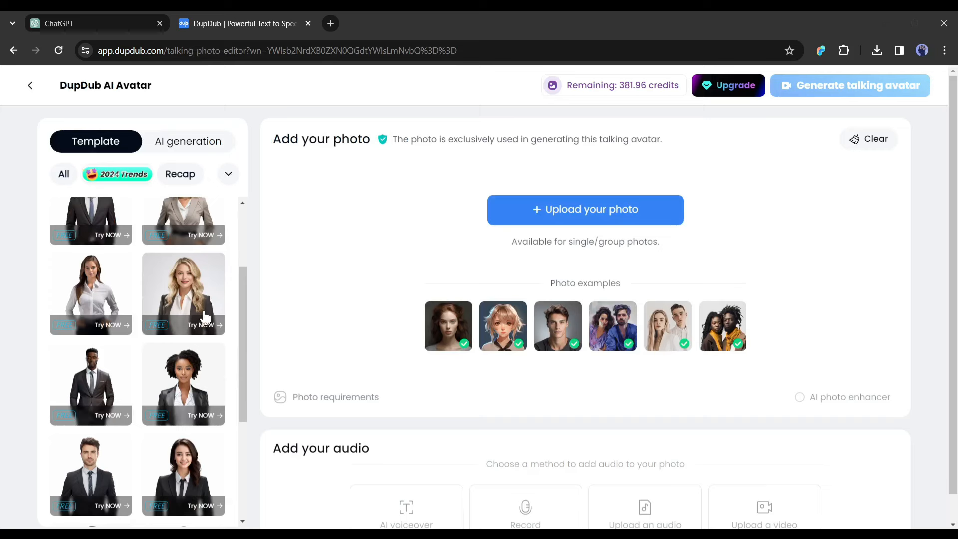
left_click(194, 298)
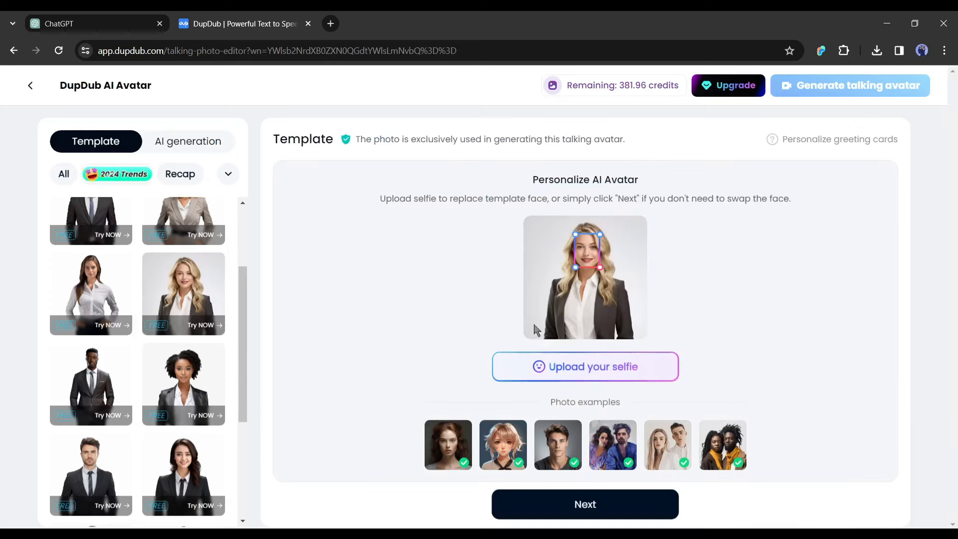
left_click(582, 506)
Upload a "Here are the images of the $1" WAV file as the blonde woman's audio and save it.
scroll(454, 424, "down", 1)
left_click(613, 485)
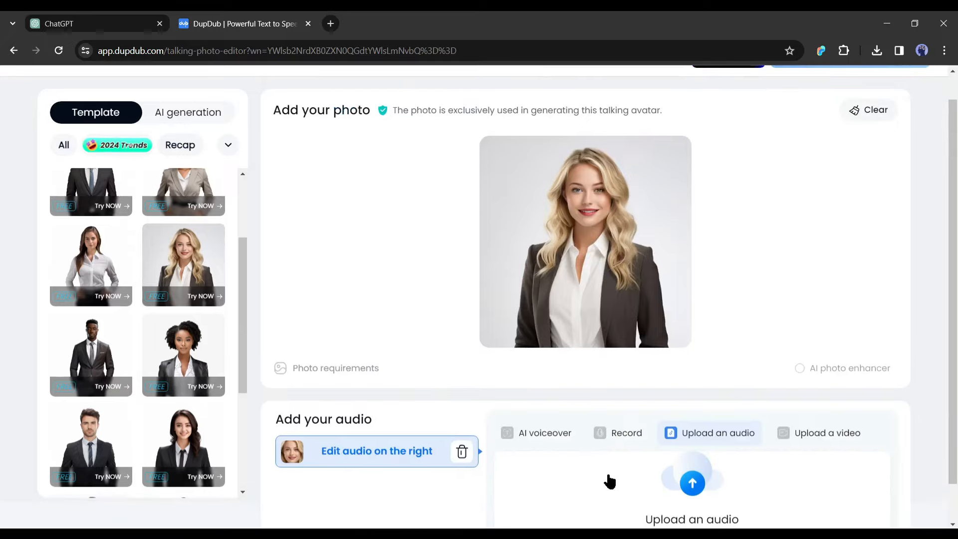
left_click(683, 480)
scroll(549, 299, "down", 2)
left_click(649, 424)
double_click(649, 424)
scroll(547, 388, "down", 2)
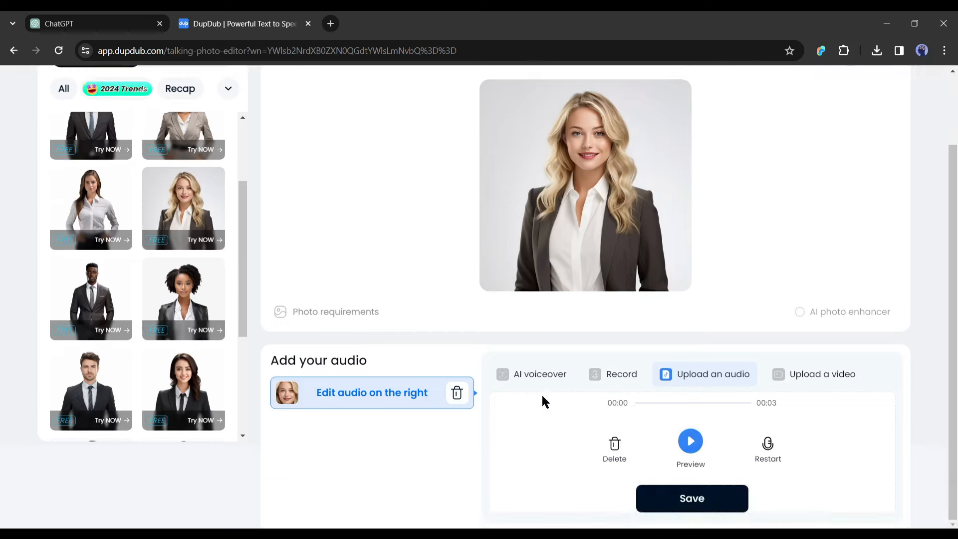
left_click(682, 492)
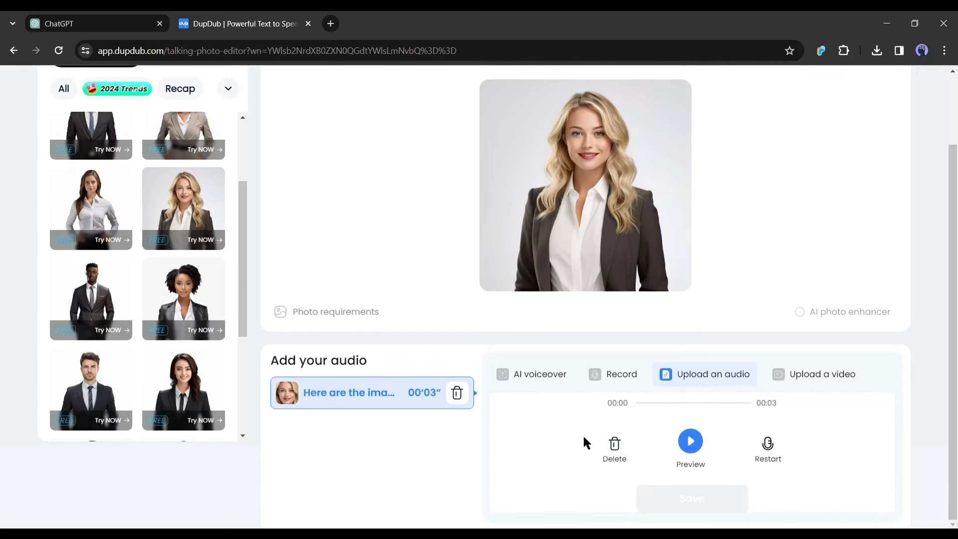
Generate the talking avatar video of the blonde woman.
scroll(499, 422, "up", 2)
left_click(861, 92)
left_click(492, 413)
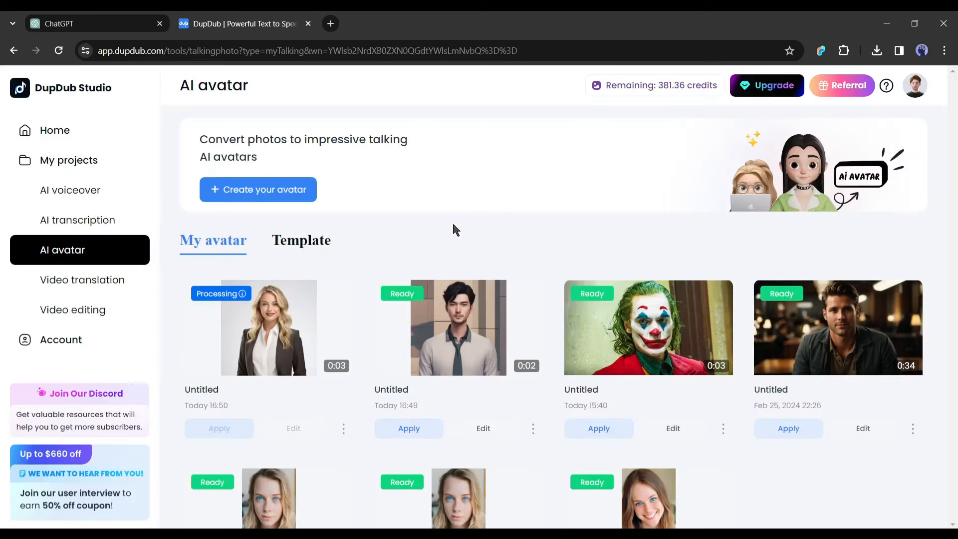
Play the finished male avatar video, download it, and close its preview.
left_click(459, 331)
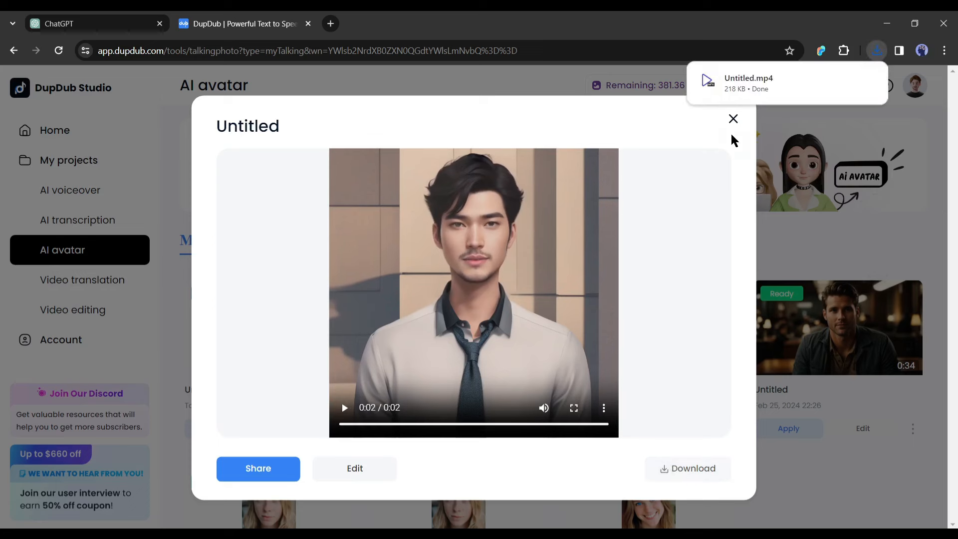
left_click(733, 119)
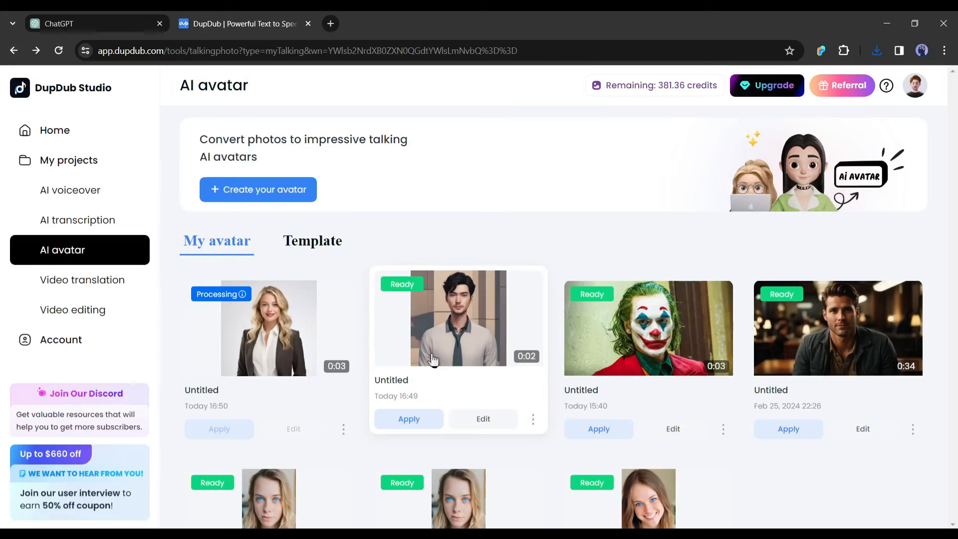
Apply the finished male avatar to a new talking avatar project without swapping the face.
left_click(409, 419)
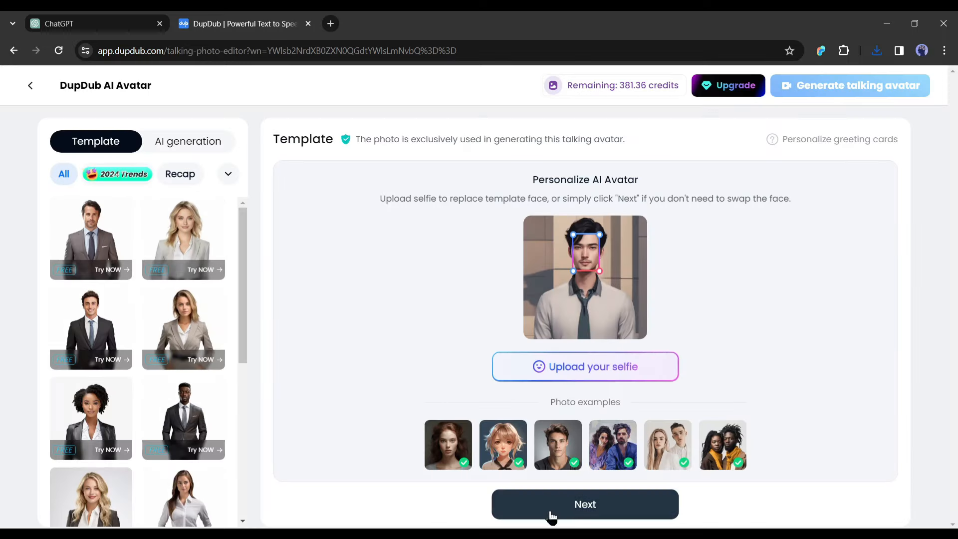
left_click(563, 506)
scroll(483, 396, "down", 1)
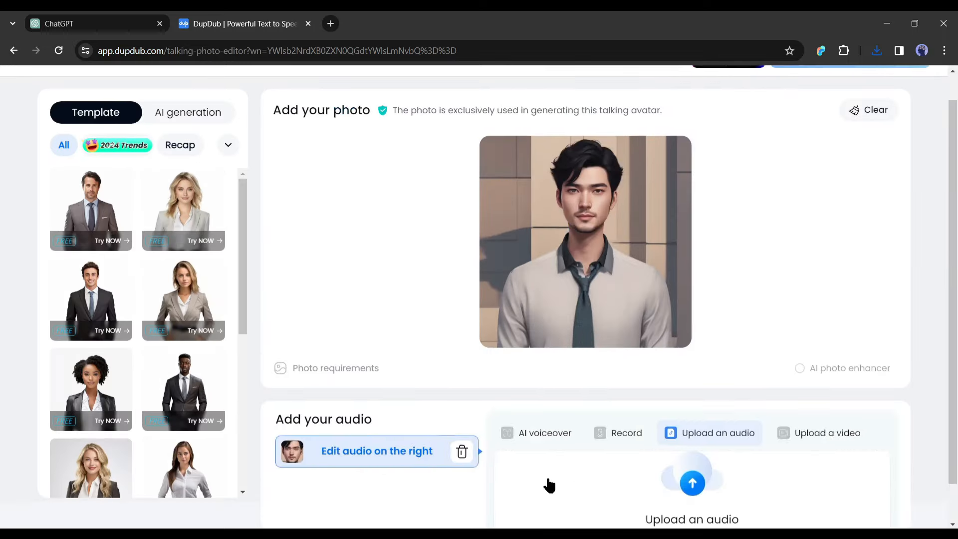
Upload and save another voiceover file for the reused male avatar, and generate its talking video.
left_click(613, 492)
left_click(703, 477)
double_click(641, 467)
scroll(700, 506, "down", 1)
left_click(700, 509)
left_click(852, 85)
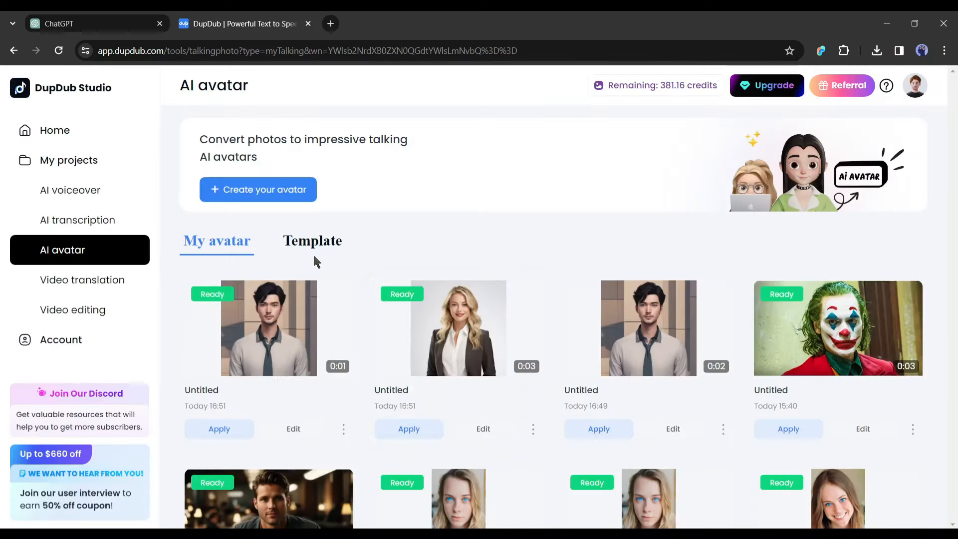
Reuse the blonde woman's avatar and upload the next voiceover file from the Downloads subfolder A.
left_click(372, 292)
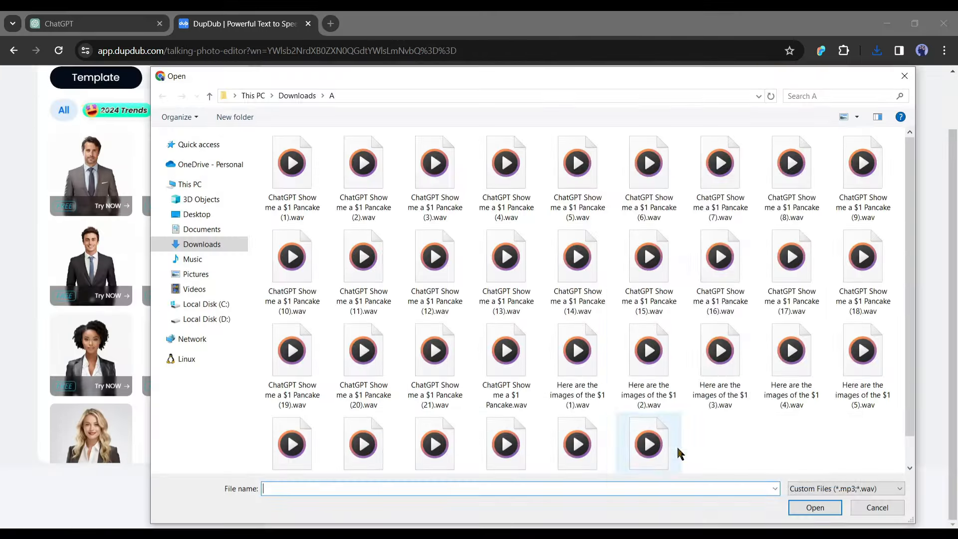
left_click(676, 446)
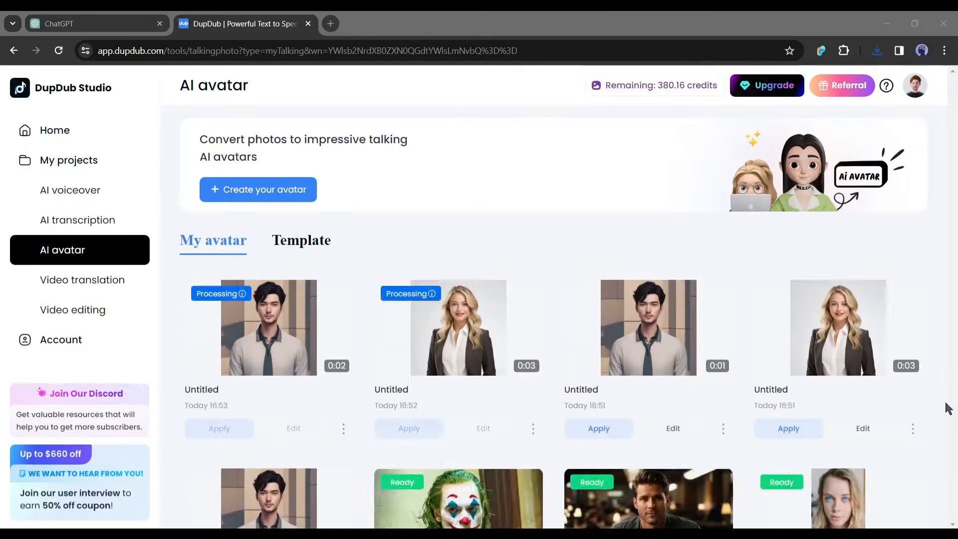
Check the recent downloads and look over the pancake images in the "Untitled design (2)" folder in File Explorer.
left_click(876, 51)
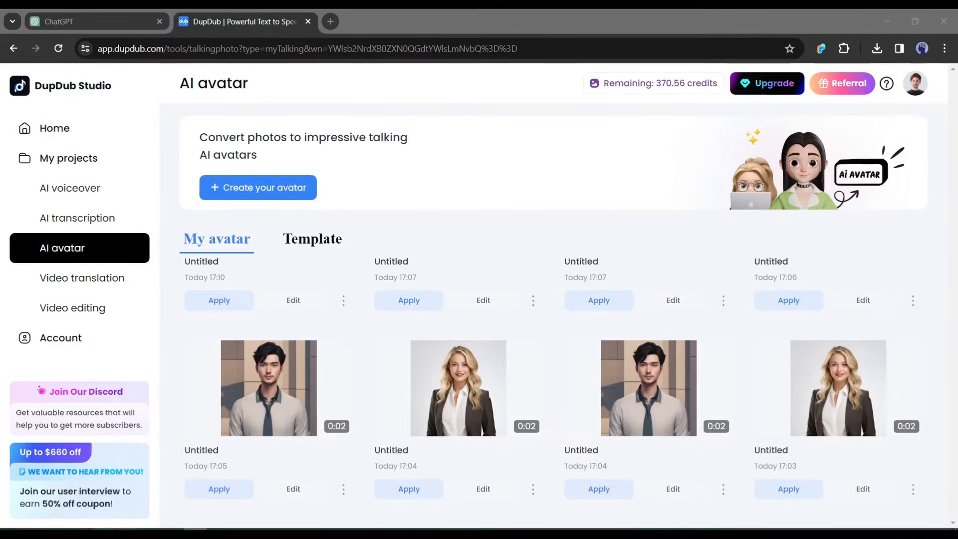
mouse_move(104, 533)
left_click(118, 508)
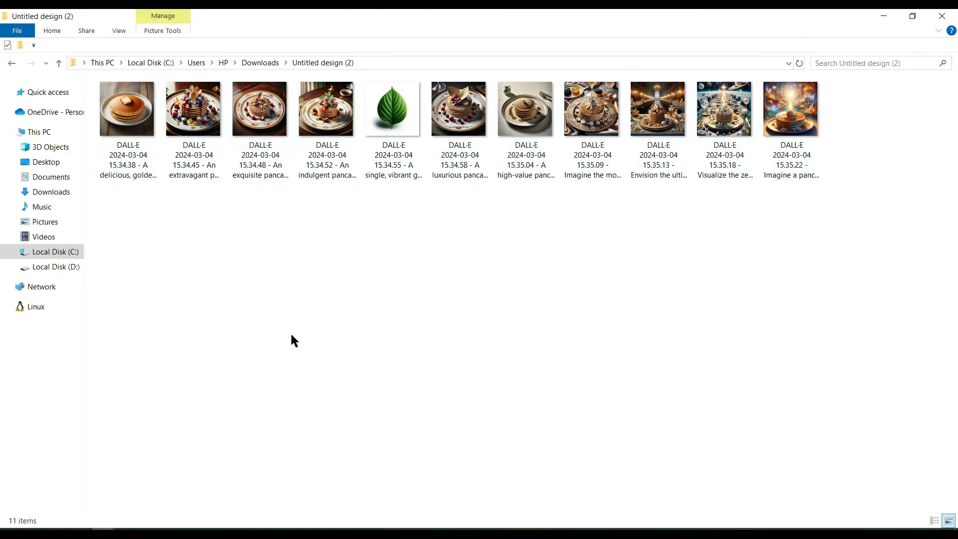
mouse_move(104, 533)
left_click(187, 494)
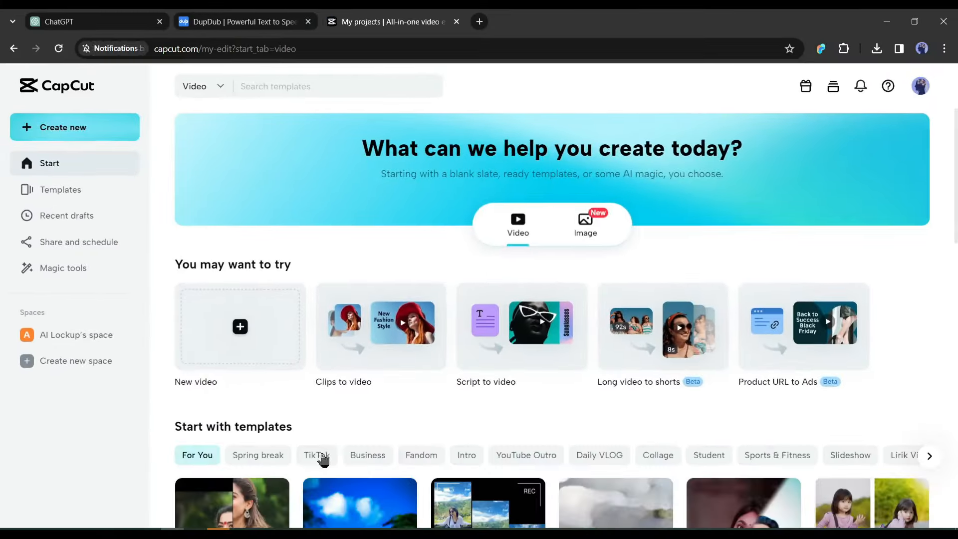
left_click(320, 455)
left_click(364, 466)
scroll(358, 438, "down", 4)
scroll(412, 428, "up", 4)
scroll(250, 439, "down", 2)
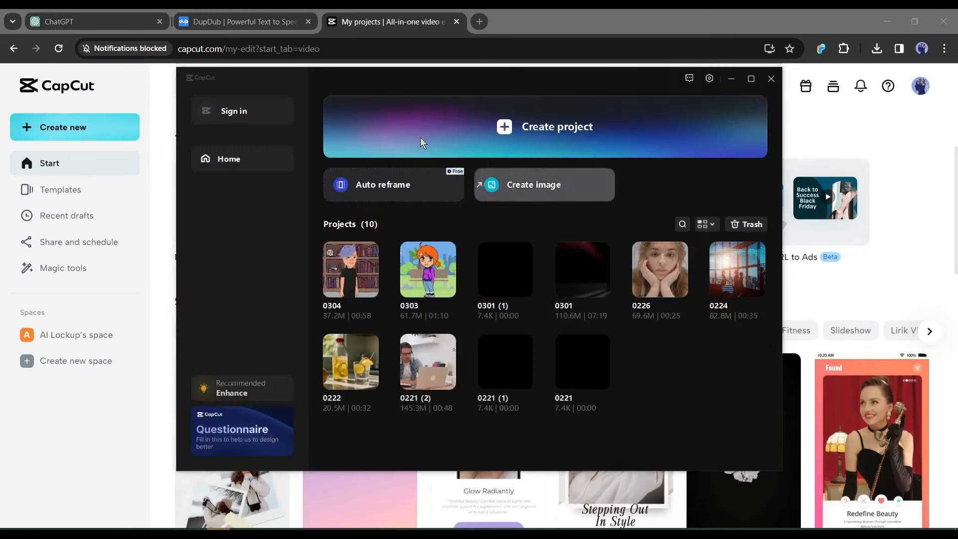
Create a new project in the CapCut desktop app and import all the avatar videos from the A (2) folder.
left_click(627, 143)
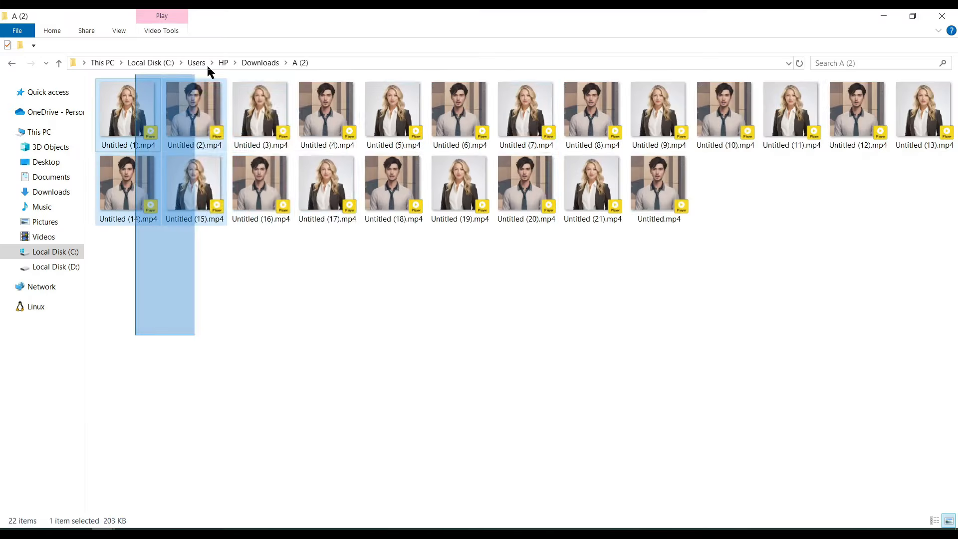
key("ctrl+a")
left_click_drag(167, 184, 218, 254)
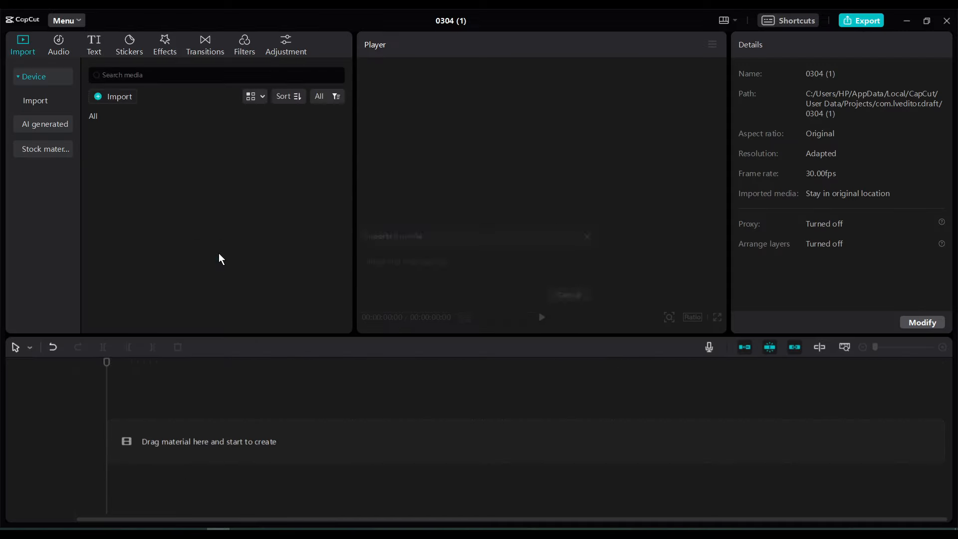
Place the avatar clips Untitled.mp4 through Untitled (10).mp4 on the timeline in conversation order.
scroll(325, 259, "down", 7)
left_click_drag(126, 289, 400, 444)
left_click_drag(295, 220, 736, 444)
left_click_drag(211, 220, 932, 443)
left_click(862, 346)
left_click_drag(126, 219, 701, 443)
left_click_drag(295, 150, 864, 443)
left_click_drag(211, 150, 943, 442)
left_click(863, 347)
left_click_drag(126, 150, 394, 442)
scroll(331, 272, "up", 1)
left_click_drag(295, 142, 452, 442)
left_click_drag(210, 142, 478, 440)
left_click_drag(126, 143, 499, 443)
Append the remaining avatar clips, Untitled (11).mp4 through Untitled (21).mp4, to the end of the timeline in order.
scroll(253, 272, "up", 2)
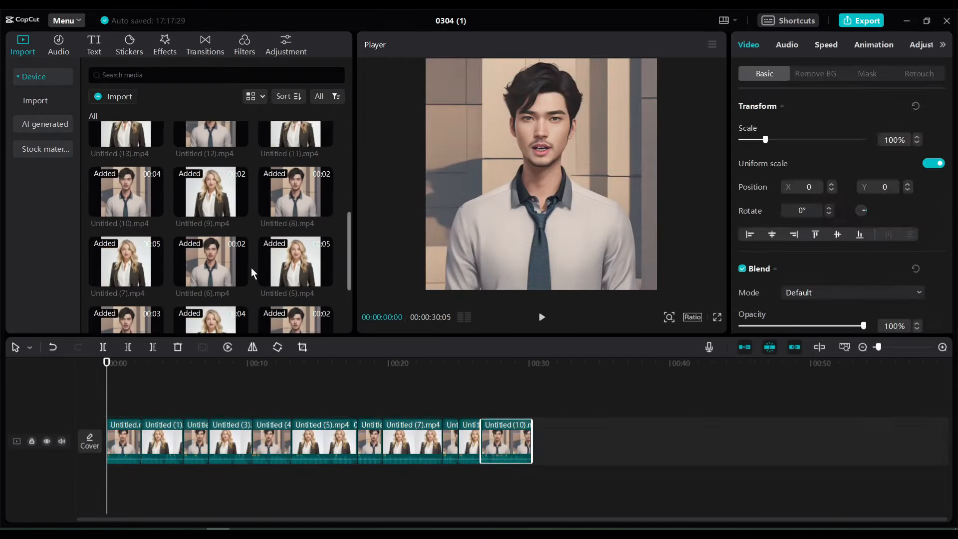
left_click_drag(295, 177, 554, 444)
left_click_drag(211, 177, 627, 446)
left_click_drag(125, 178, 666, 443)
scroll(164, 208, "up", 1)
left_click_drag(295, 164, 742, 444)
left_click_drag(210, 164, 771, 443)
left_click_drag(126, 164, 806, 443)
scroll(280, 200, "up", 1)
left_click_drag(295, 150, 834, 442)
scroll(300, 210, "up", 1)
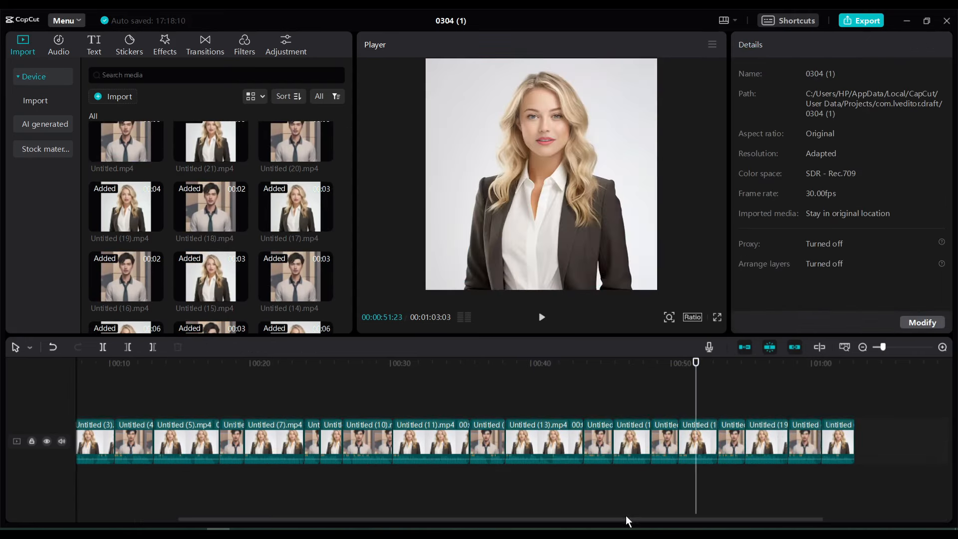
Set the project's aspect ratio to 9:16 and enlarge the first male avatar clip to 178% to fill the frame.
left_click_drag(626, 518, 408, 515)
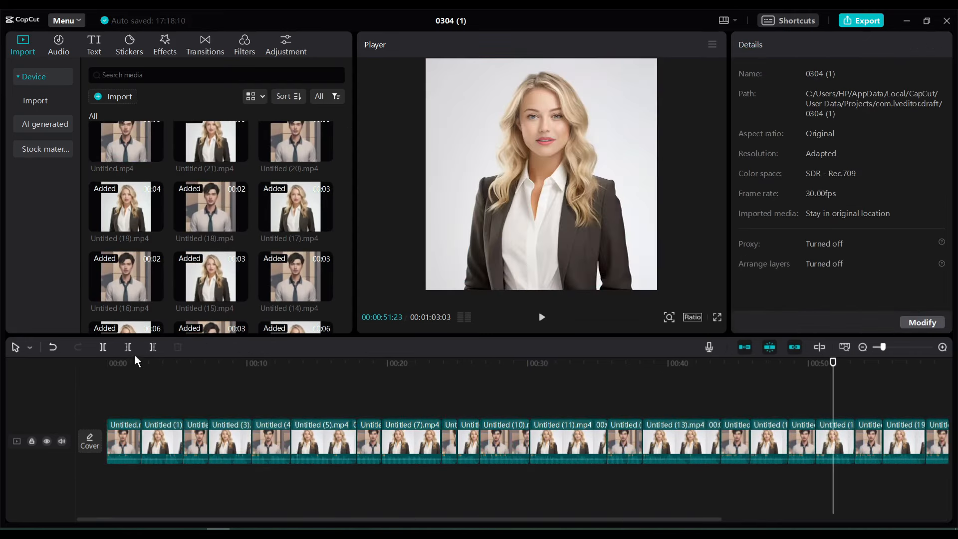
left_click(106, 363)
left_click(124, 437)
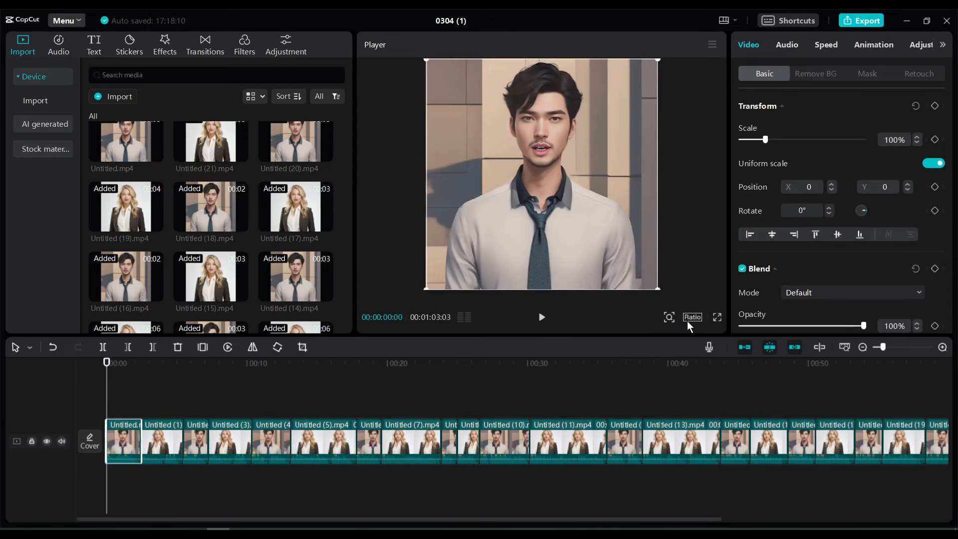
left_click(692, 318)
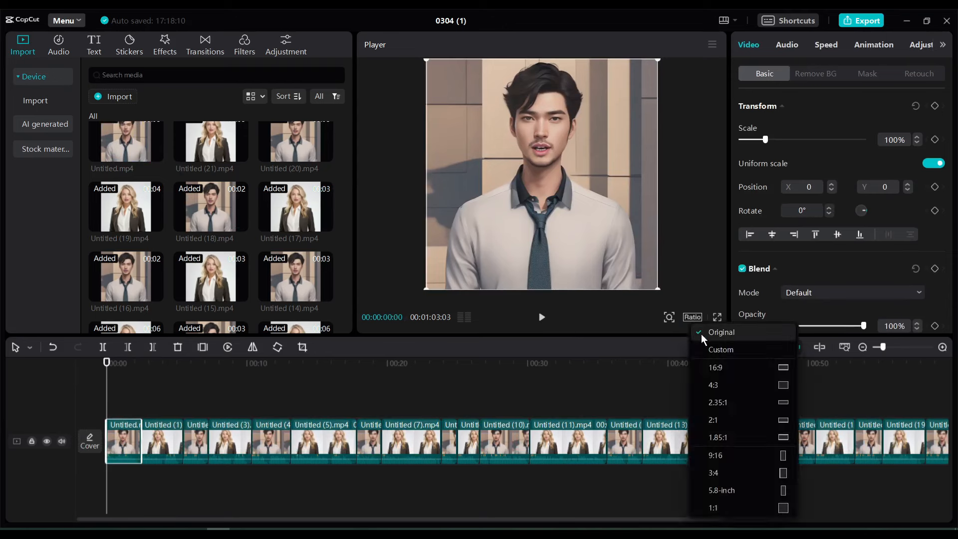
left_click(745, 453)
left_click_drag(607, 240, 661, 311)
Move the woman's clip to the bottom of the frame and place the pancake and leaf images above her clips on an overlay track.
left_click_drag(107, 364, 147, 374)
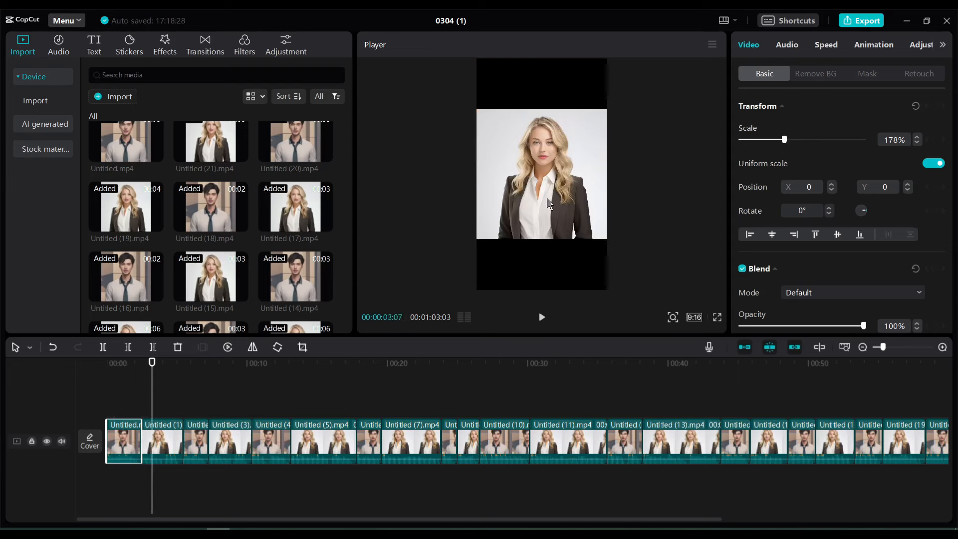
left_click_drag(543, 182, 547, 231)
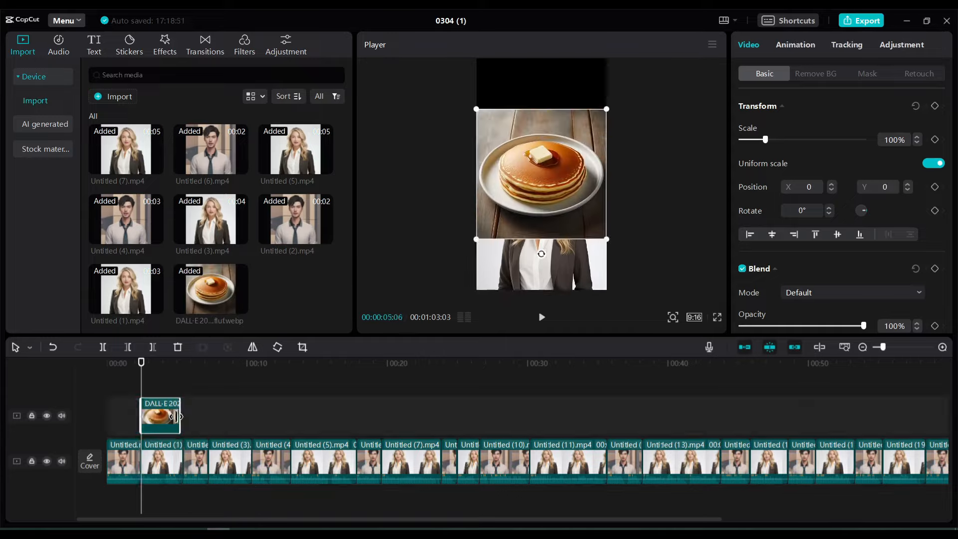
left_click_drag(230, 400, 246, 429)
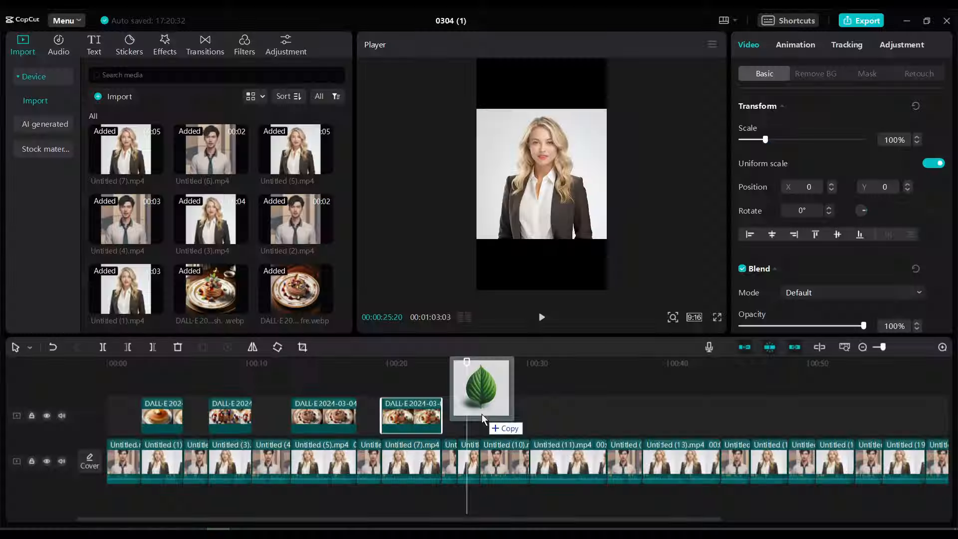
left_click_drag(481, 414, 481, 415)
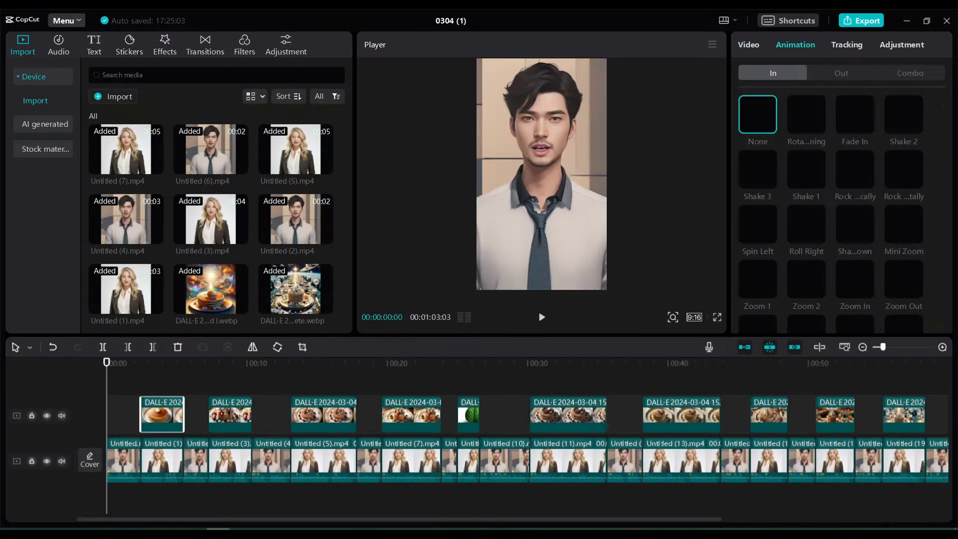
Apply Combo wave slide animations to the first three pancake images on the overlay track.
left_click(911, 73)
left_click(807, 115)
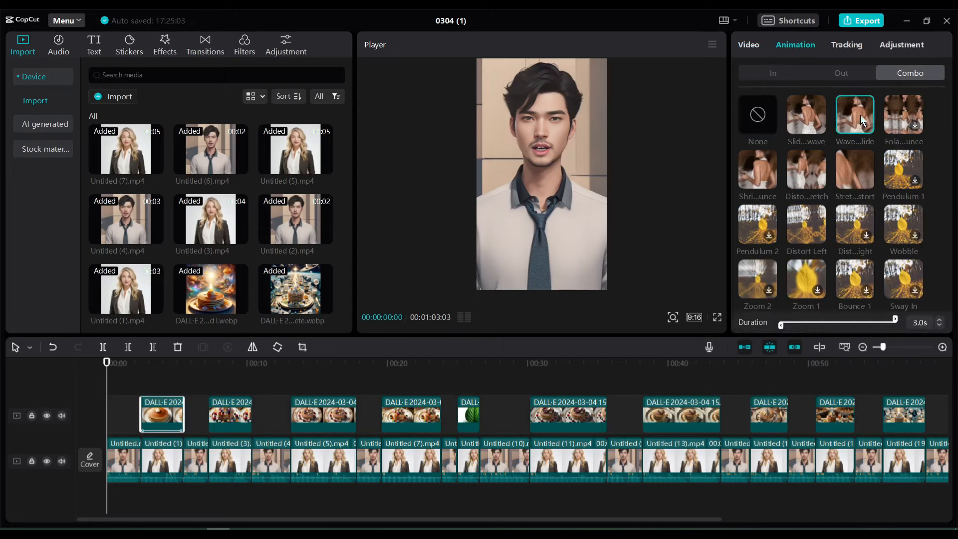
left_click(252, 415)
left_click(313, 409)
left_click(855, 115)
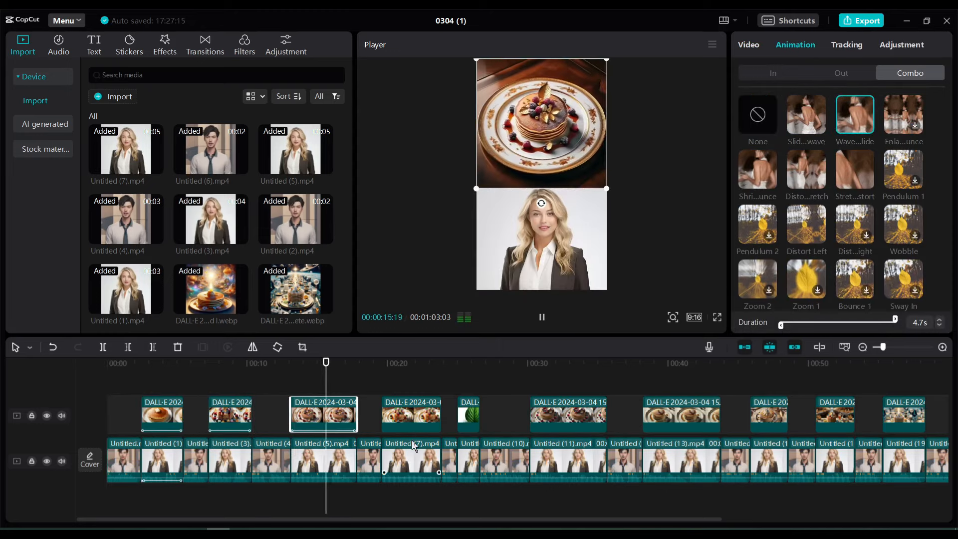
Apply the same Combo wave slide animation to the remaining images on the overlay track.
left_click(415, 415)
left_click(855, 116)
left_click(468, 415)
left_click(855, 115)
left_click(568, 416)
left_click(855, 116)
left_click(768, 416)
left_click(855, 116)
left_click(835, 416)
left_click(855, 115)
left_click(904, 416)
left_click(855, 116)
Add transitions between the avatar clips on the main track.
left_click(816, 416)
left_click(163, 460)
left_click(205, 44)
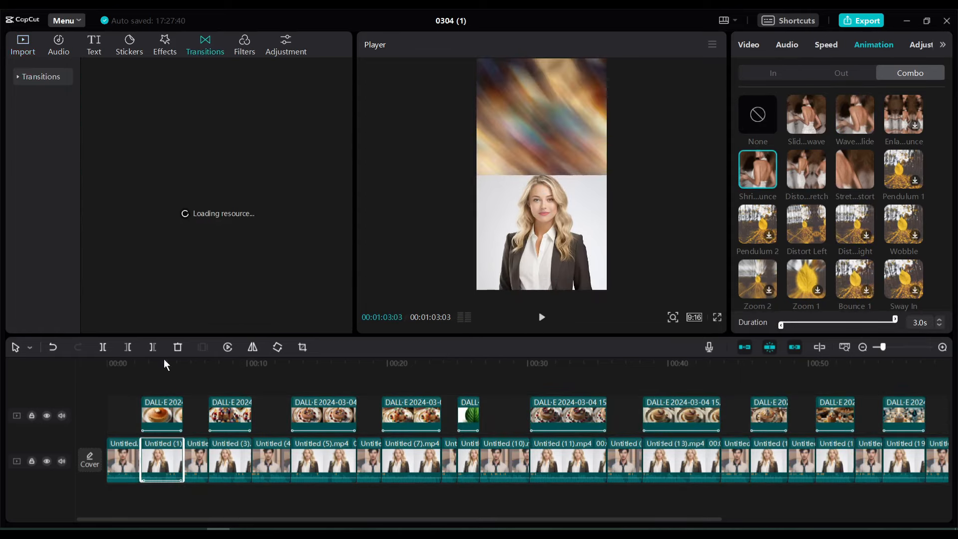
left_click(144, 465)
left_click(197, 311)
left_click(554, 310)
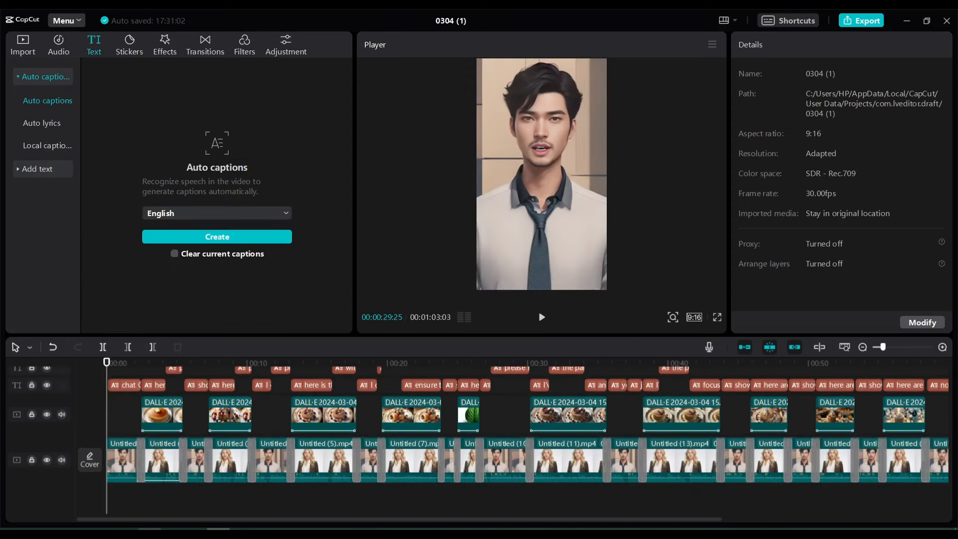
Look through the TikTok sounds and sound effects in the audio library.
left_click(56, 47)
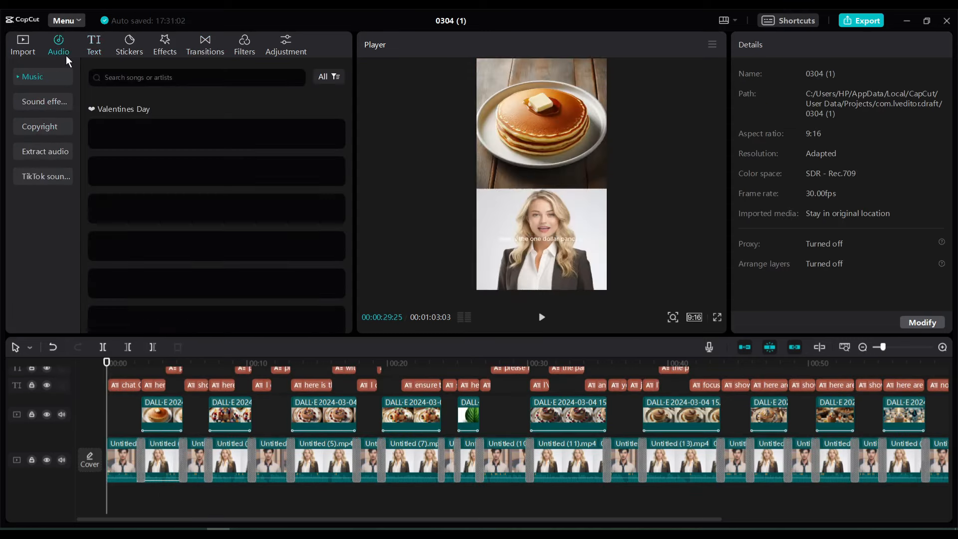
left_click(45, 184)
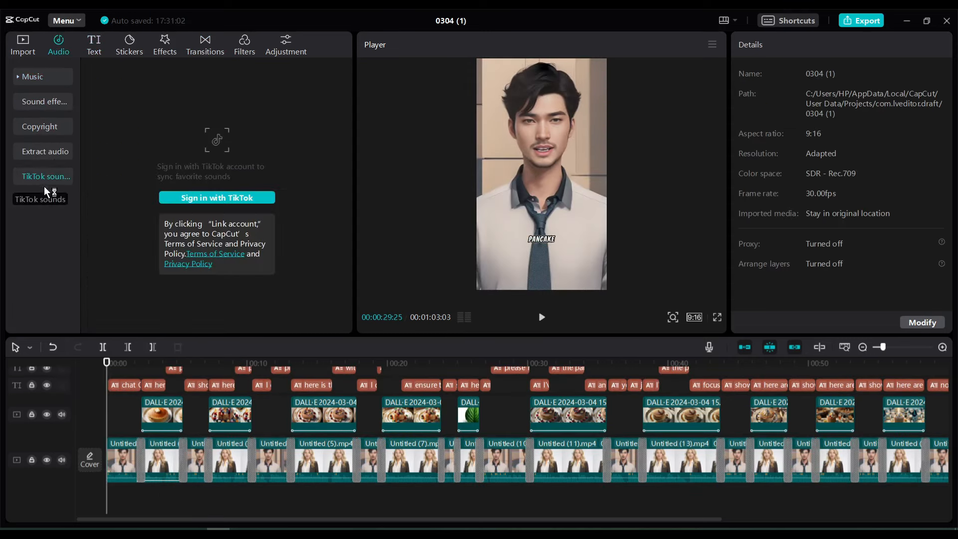
left_click(31, 104)
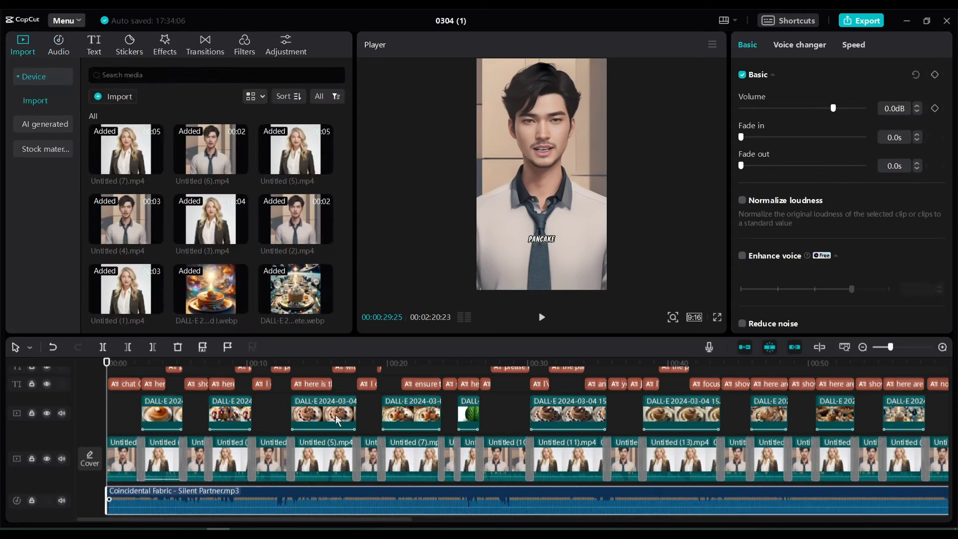
Set the "Coincidental Fabric - Silent Partner.mp3" music volume to -24.3 dB and play the video to check the mix.
scroll(499, 439, "down", 2)
left_click_drag(834, 109, 795, 109)
key("space")
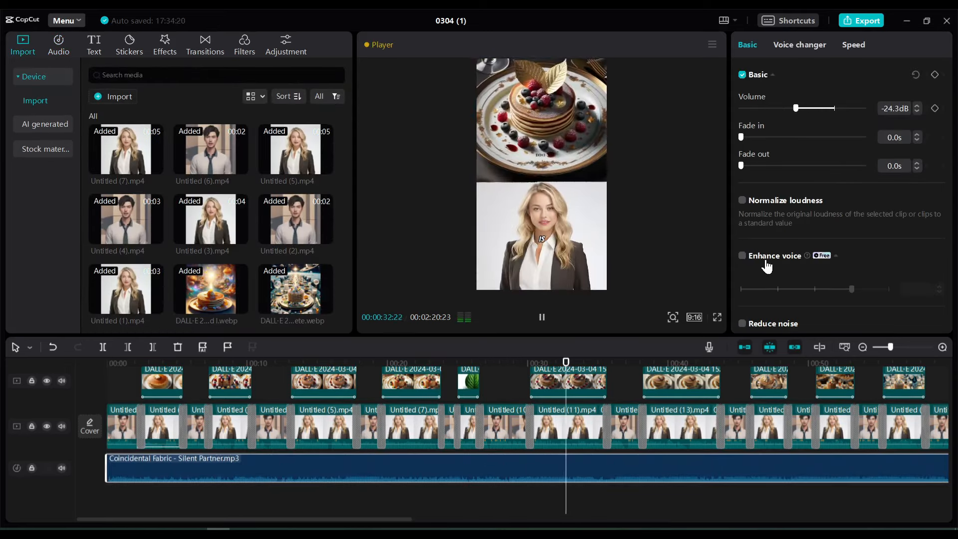
key("space")
Trim the background music to the end of the last avatar clip and give it a 1.3 s fade-out.
left_click_drag(350, 520, 595, 519)
left_click(353, 364)
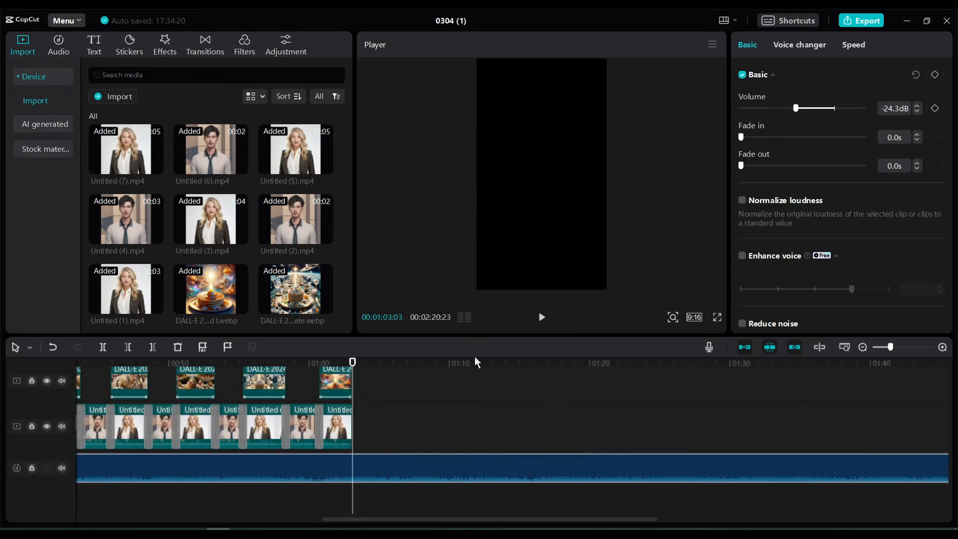
left_click(155, 348)
left_click(678, 361)
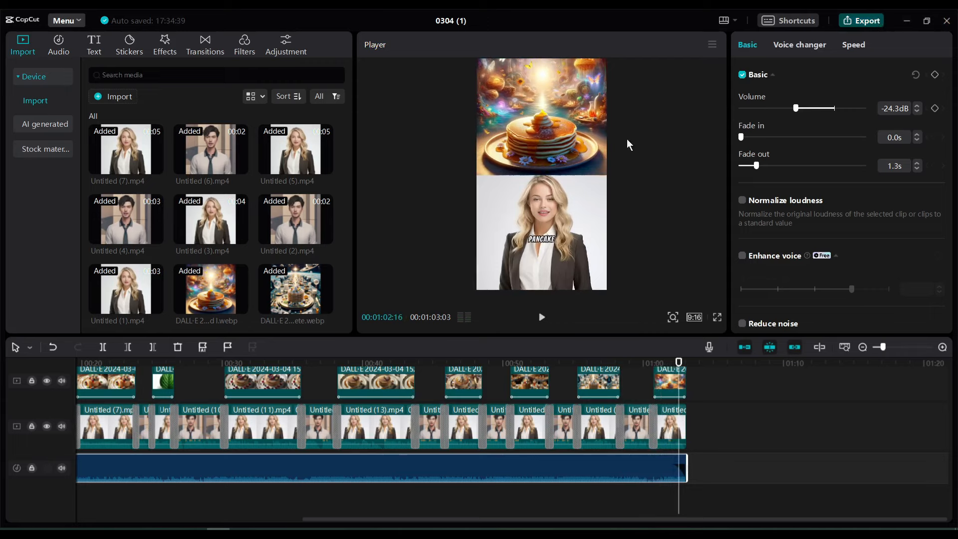
Export the finished project and select the exported 0304 (1).mp4 in its output folder.
key("ctrl+e")
left_click(593, 445)
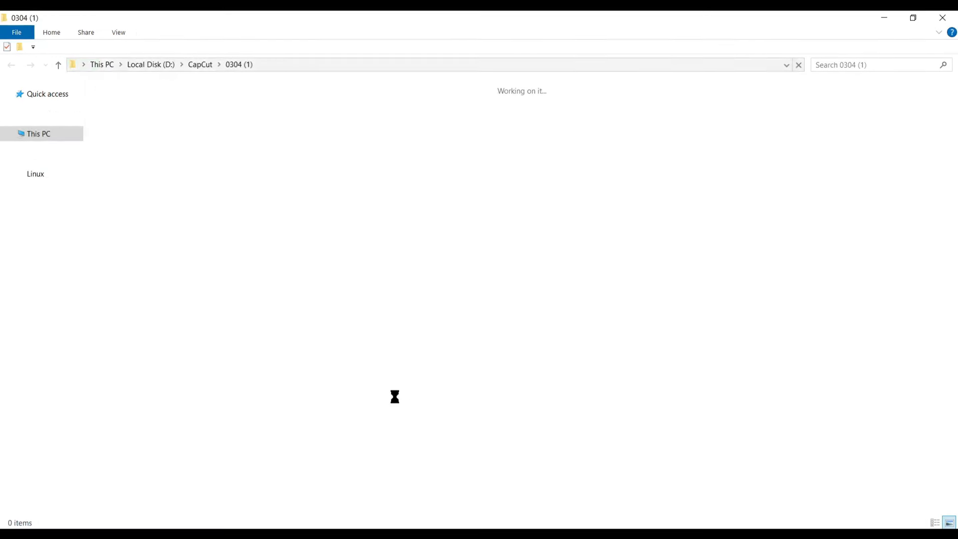
left_click(129, 132)
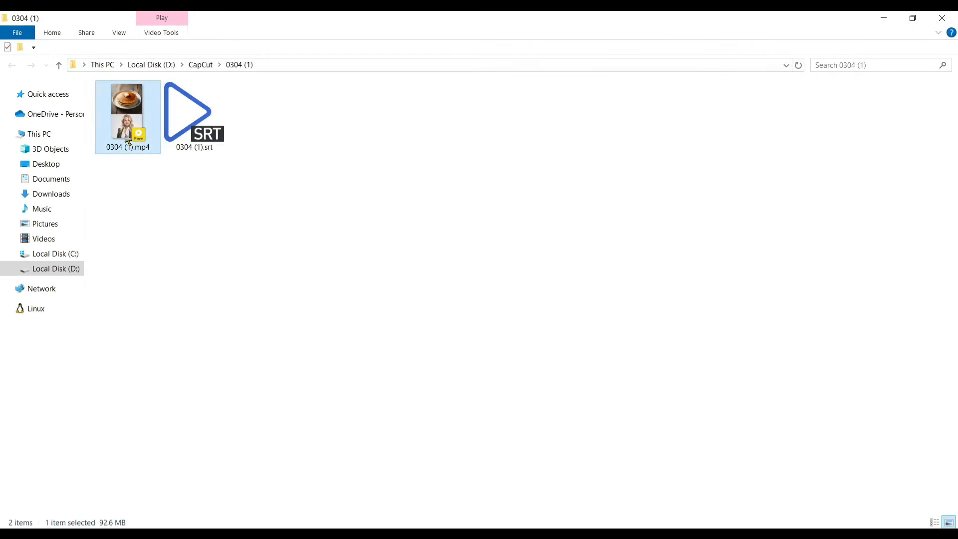